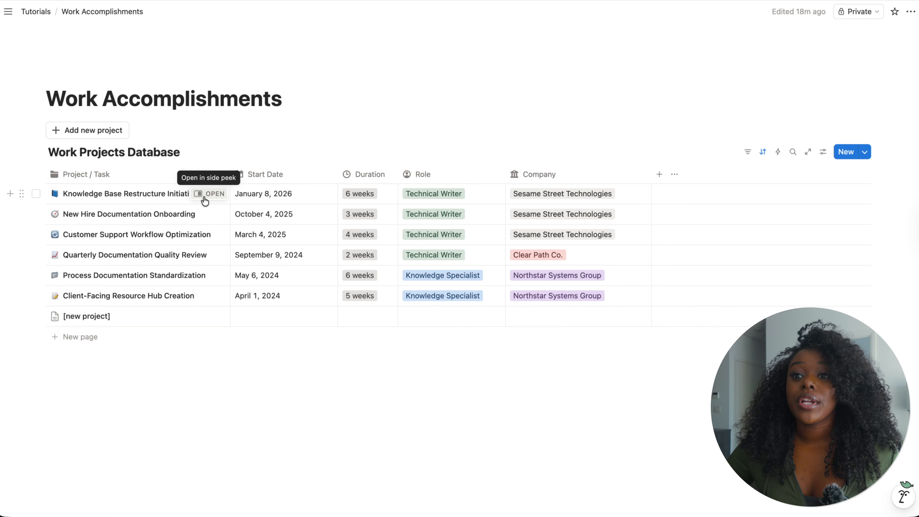
# - Open the Knowledge Base Restructure Initiative entry in side peek and read through its sections before closing it
pyautogui.click(207, 197)
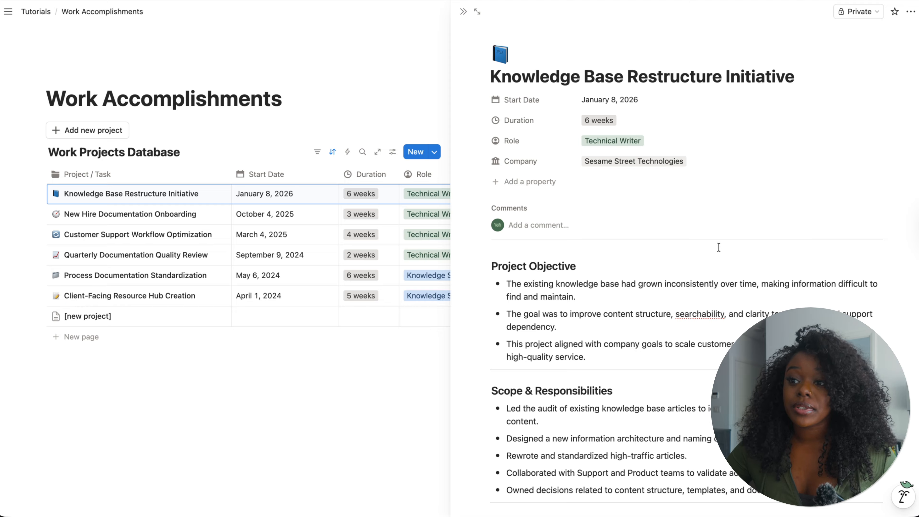
pyautogui.scroll(-2, 718, 248)
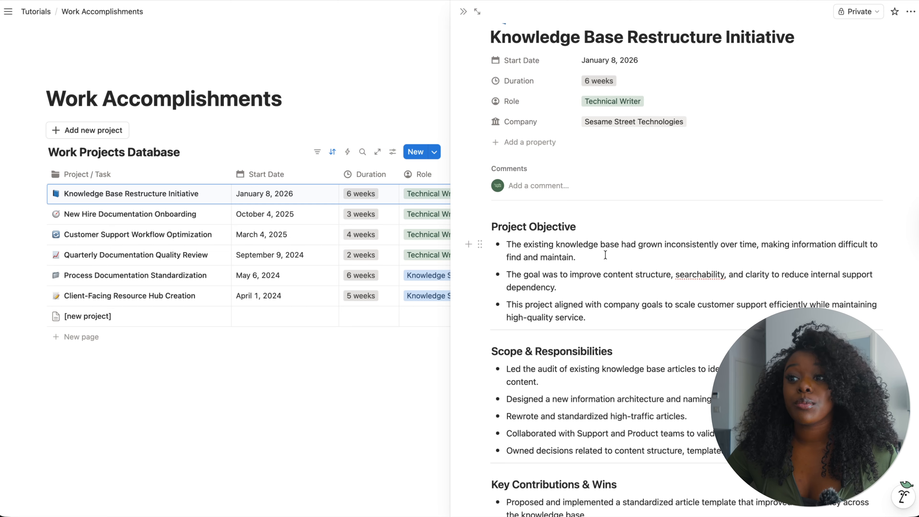
pyautogui.scroll(-10, 605, 255)
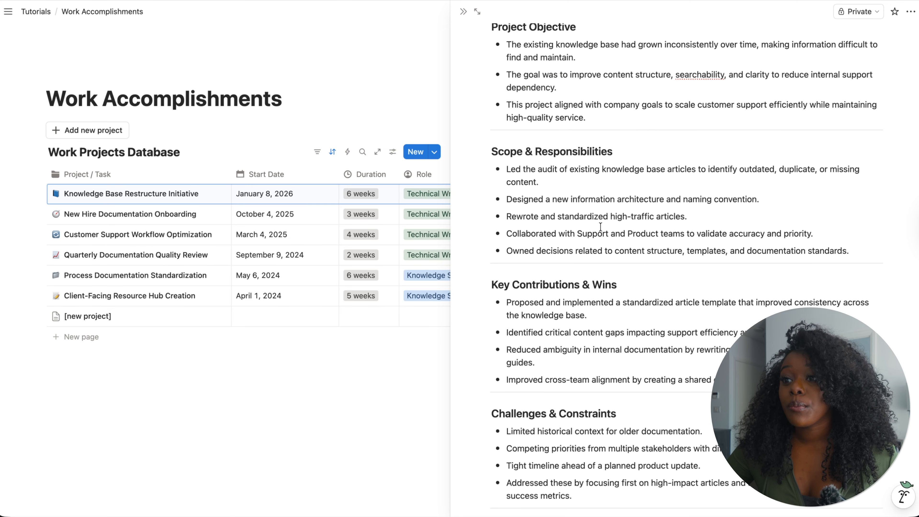
pyautogui.scroll(-1, 543, 296)
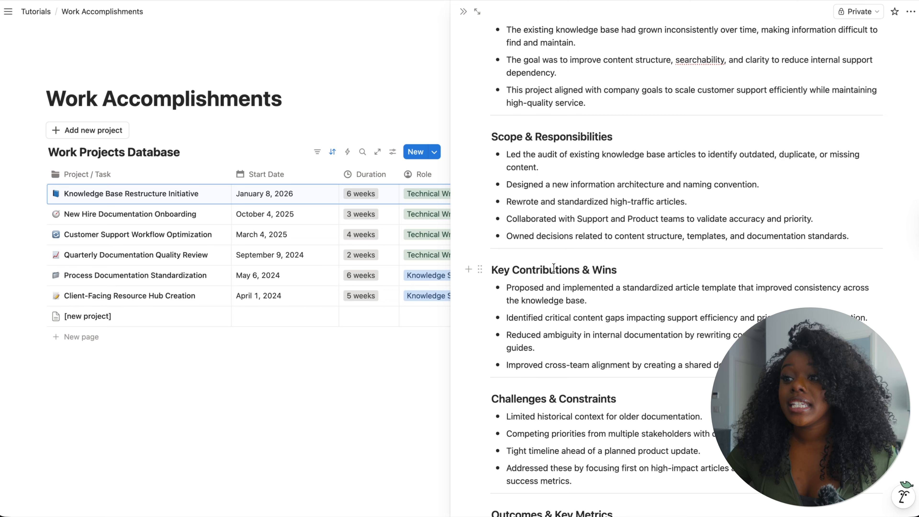
pyautogui.scroll(-14, 606, 289)
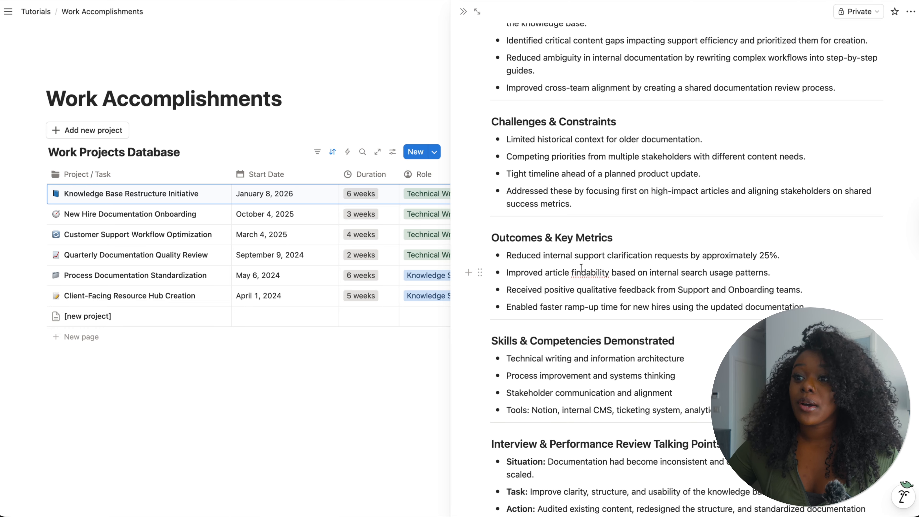
pyautogui.scroll(-2, 581, 267)
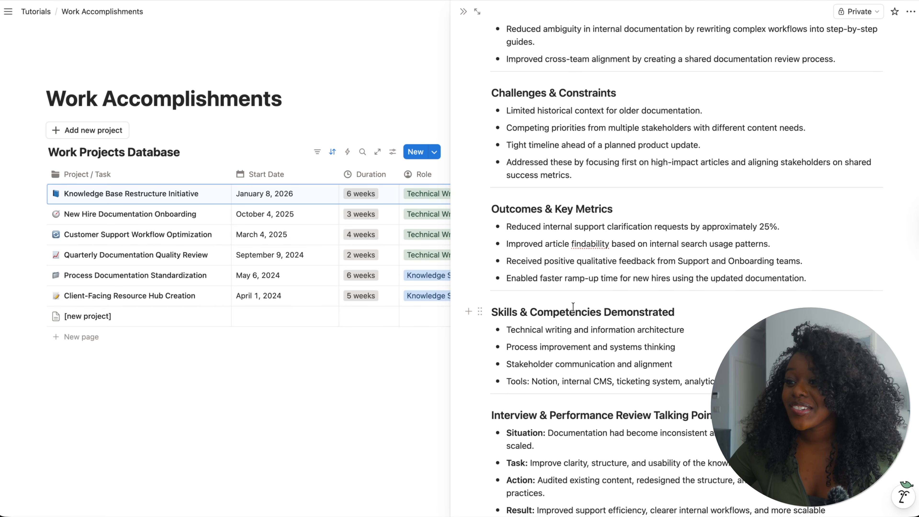
pyautogui.scroll(-5, 576, 306)
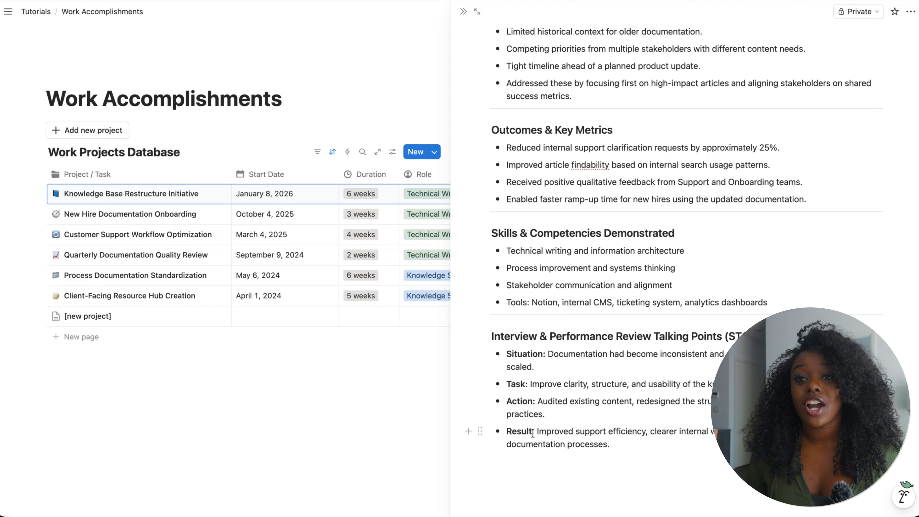
pyautogui.press('Escape')
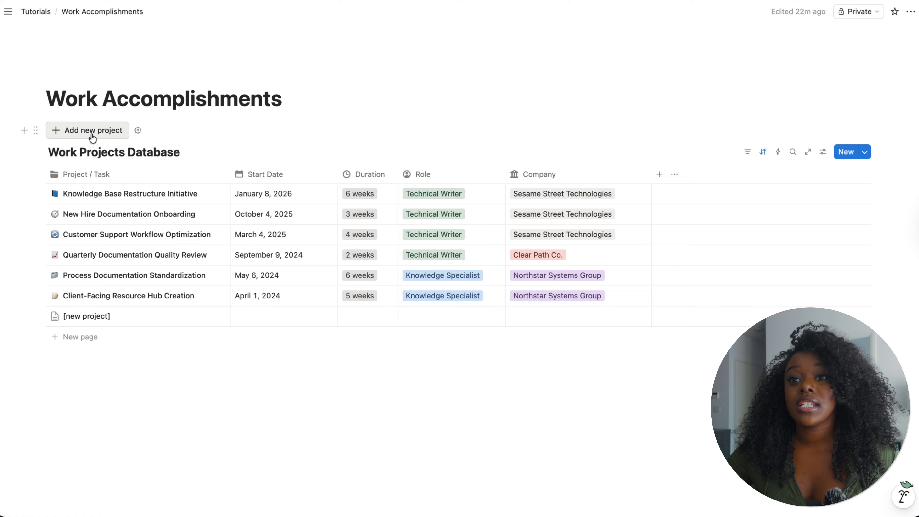
# - Create a new page titled Work Accomplishments
pyautogui.click(107, 132)
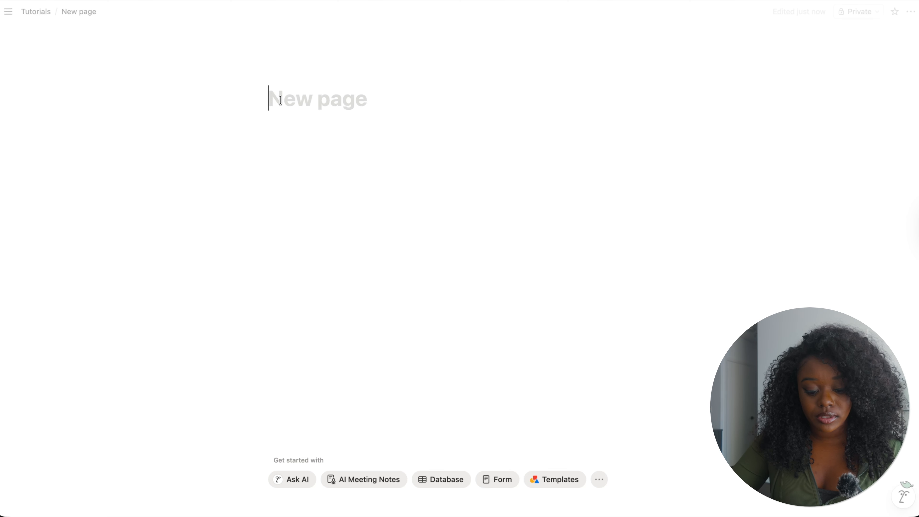
pyautogui.write('Work Acc')
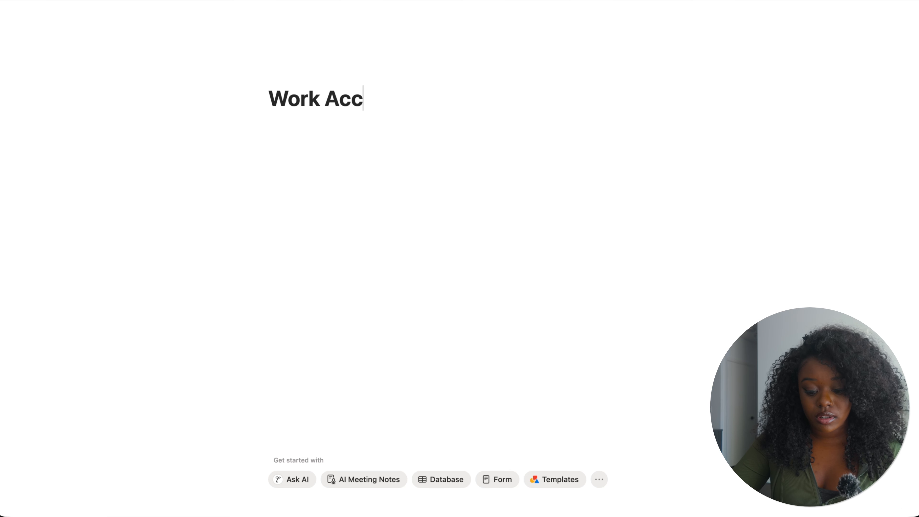
pyautogui.write('ompliments')
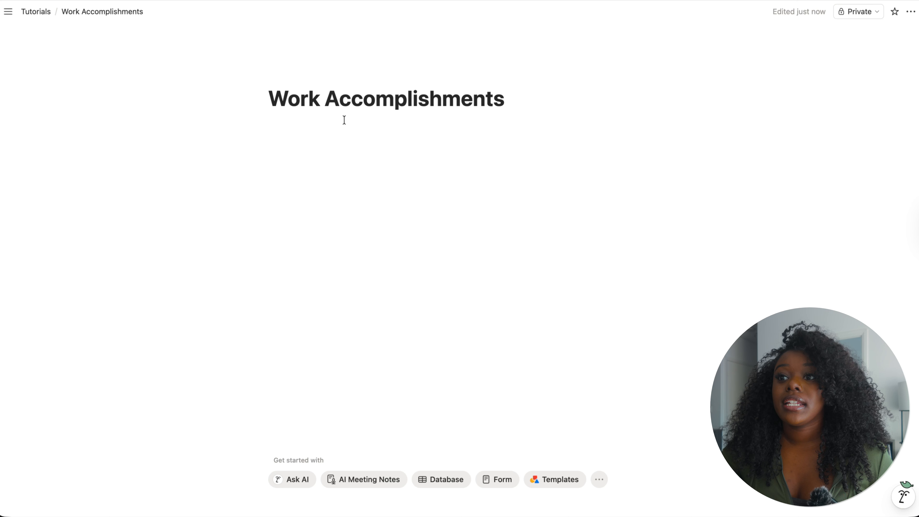
pyautogui.press('Return')
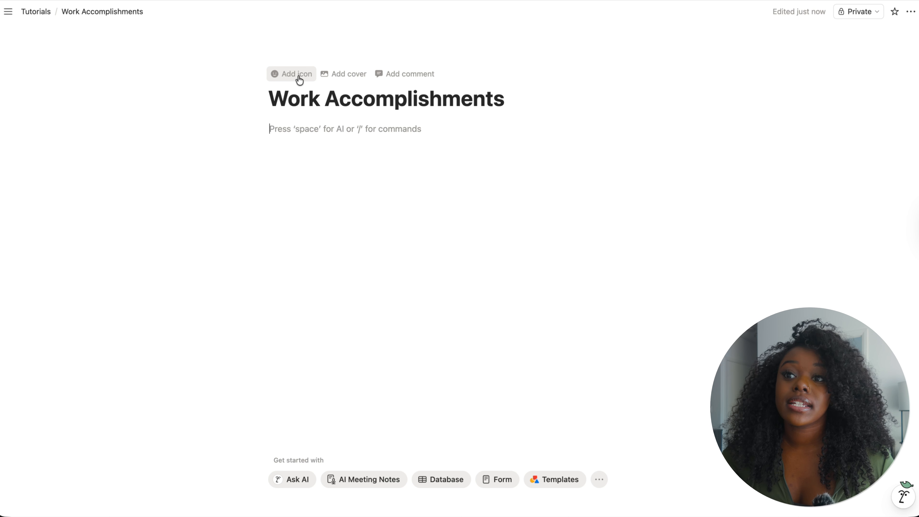
# - Add a briefcase emoji as the page icon
pyautogui.click(298, 77)
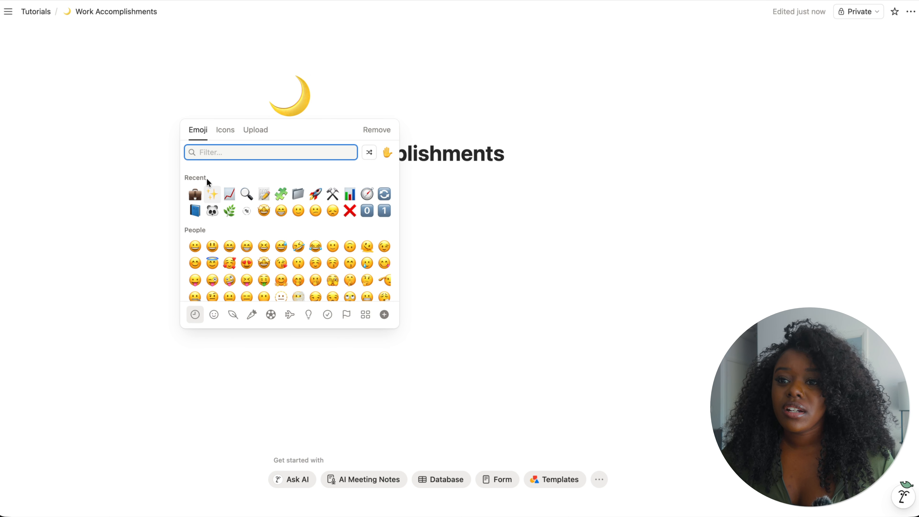
pyautogui.click(195, 195)
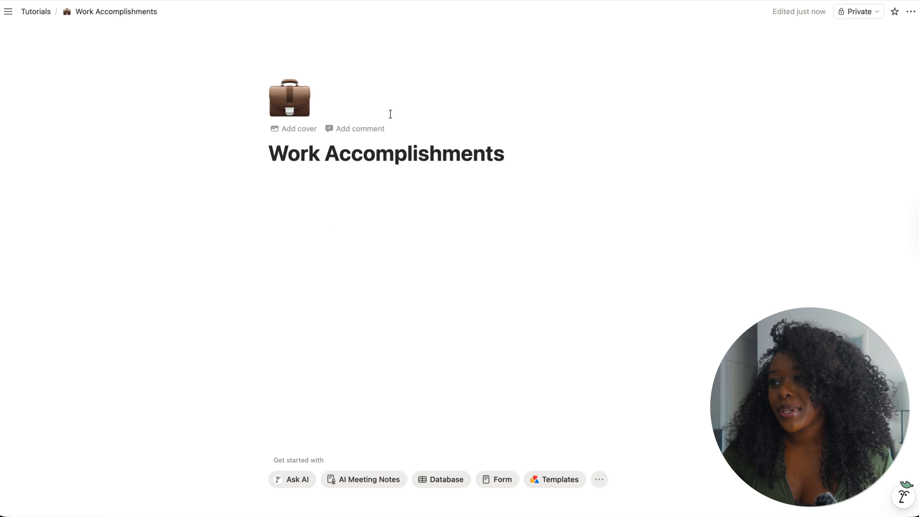
pyautogui.press('Return')
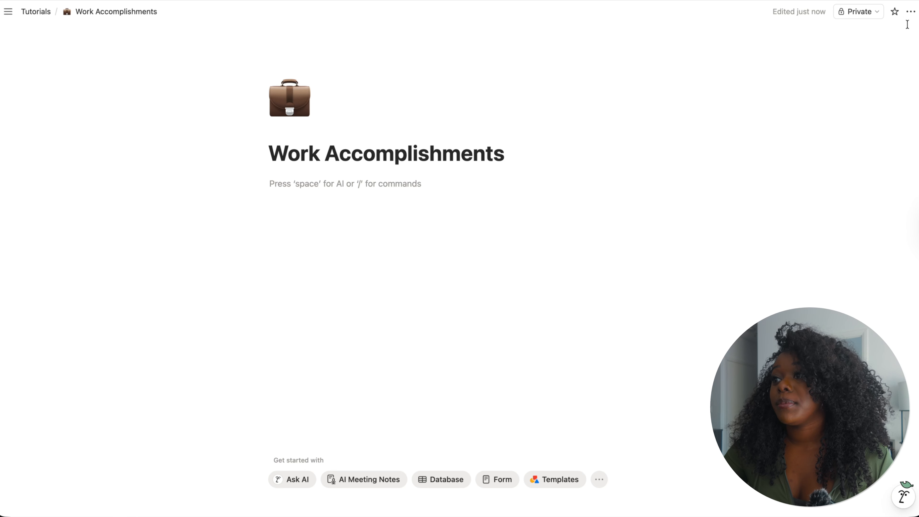
# - Turn on full width for the page
pyautogui.click(910, 14)
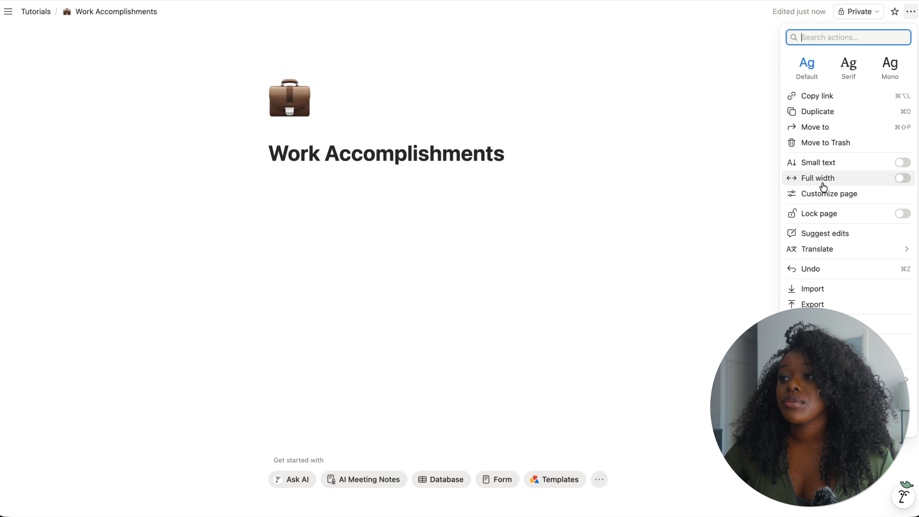
pyautogui.click(901, 180)
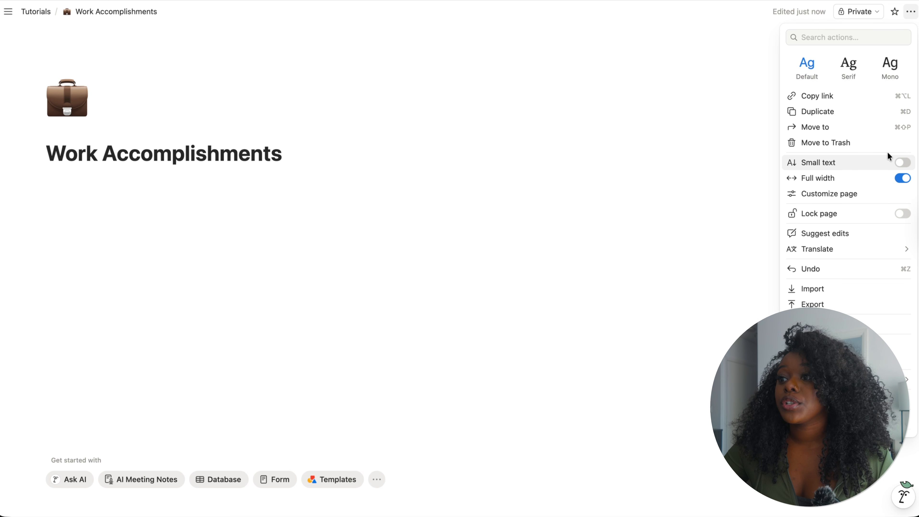
# - Preview small text and the Serif and Mono fonts before restoring the default font and normal text size
pyautogui.click(901, 164)
pyautogui.click(901, 164)
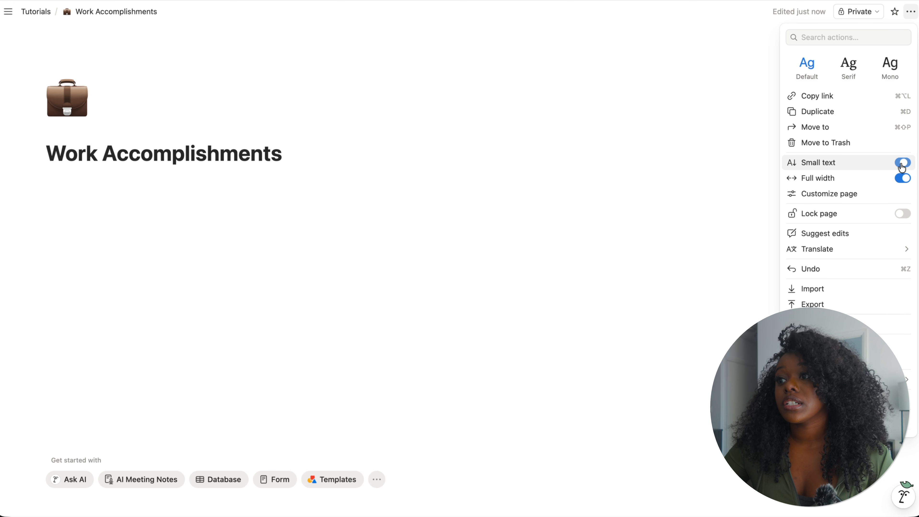
pyautogui.click(849, 74)
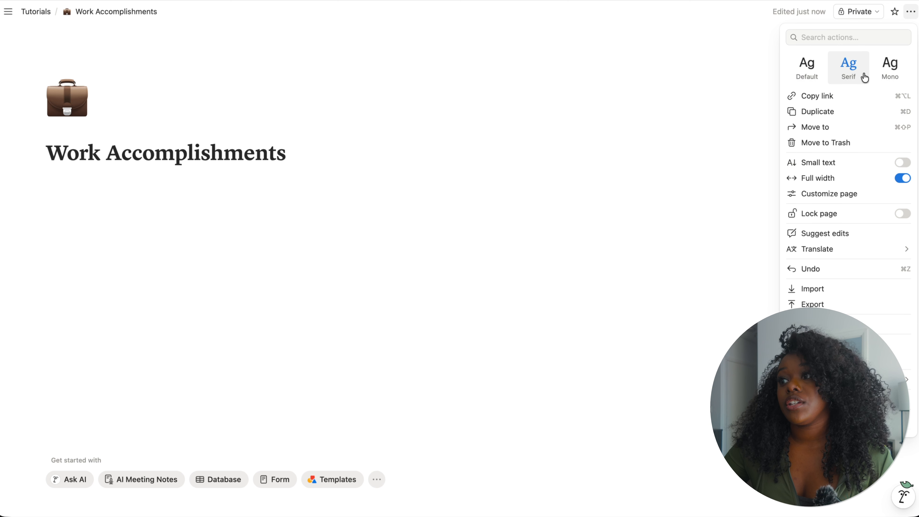
pyautogui.click(892, 80)
pyautogui.click(814, 78)
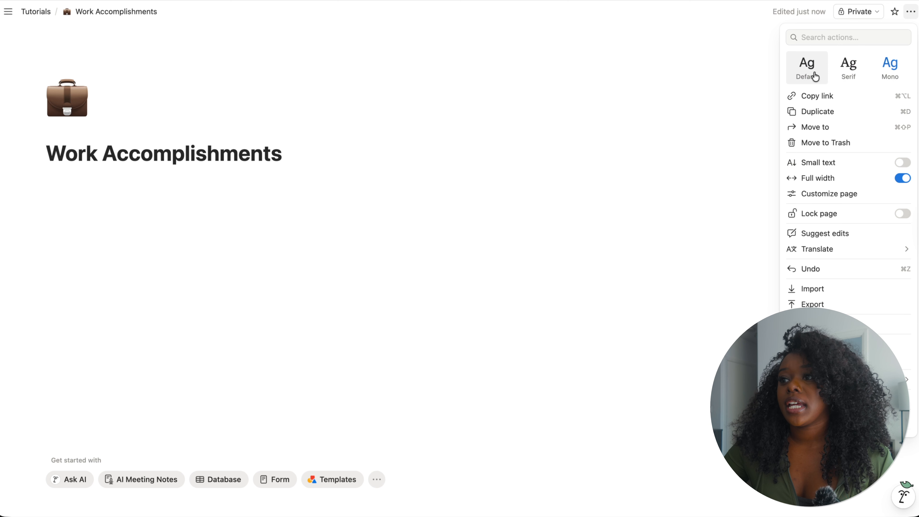
pyautogui.click(237, 182)
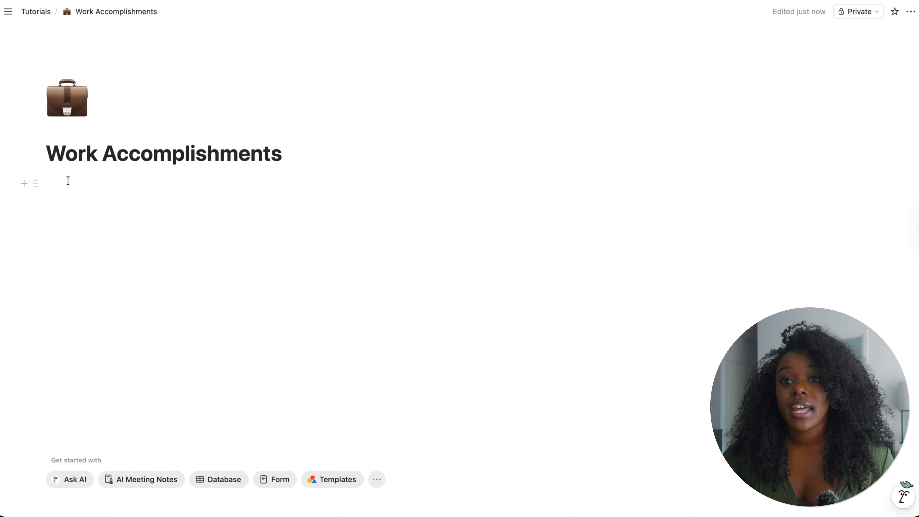
# - Insert an inline database below the title and name it Work Projects
pyautogui.click(65, 184)
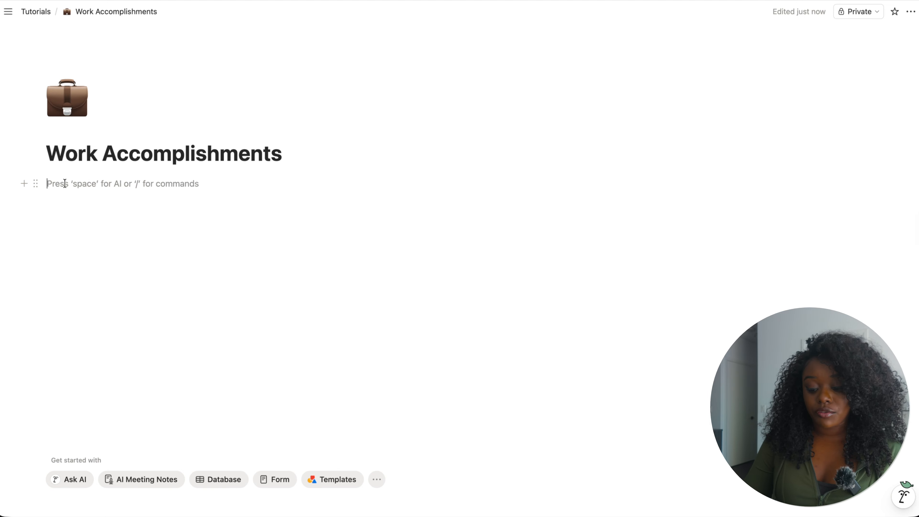
pyautogui.write('/')
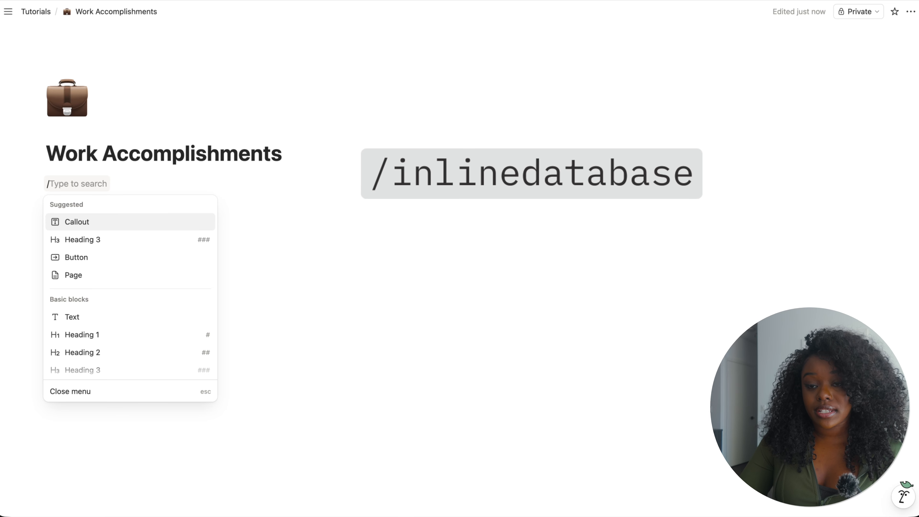
pyautogui.write('inlin')
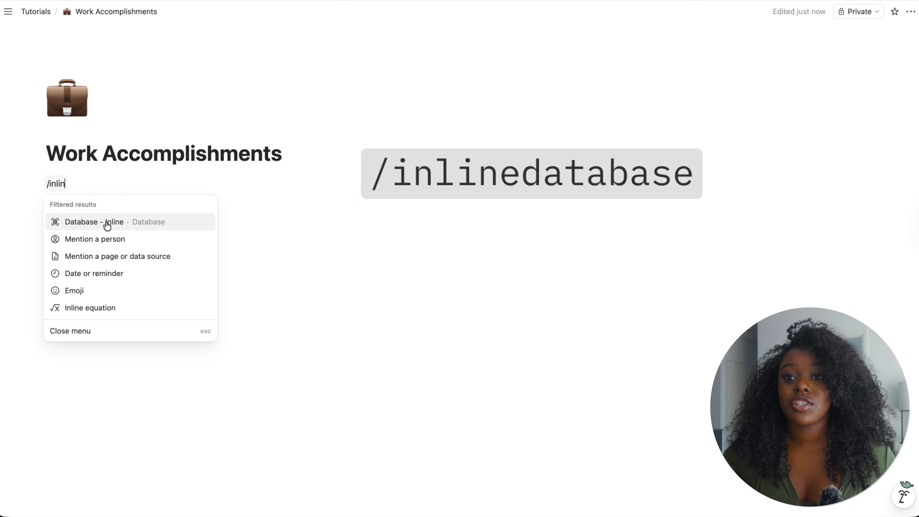
pyautogui.click(141, 227)
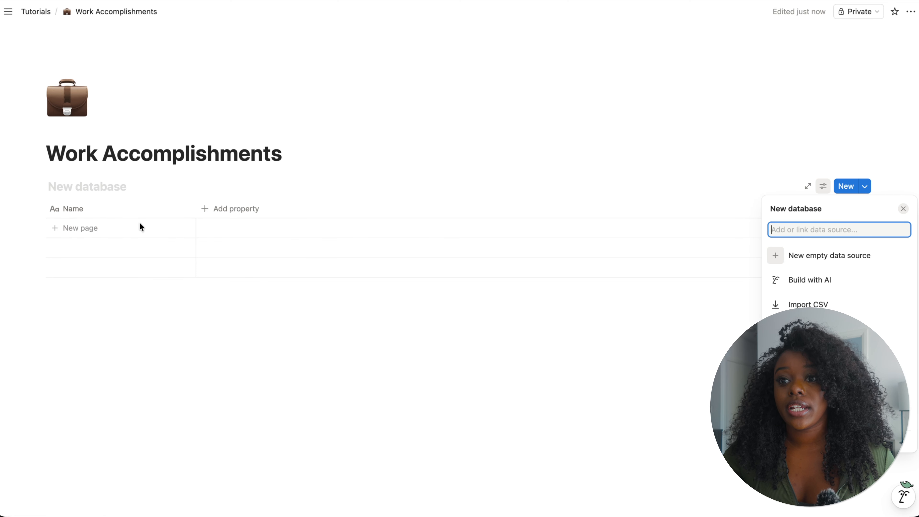
pyautogui.click(90, 187)
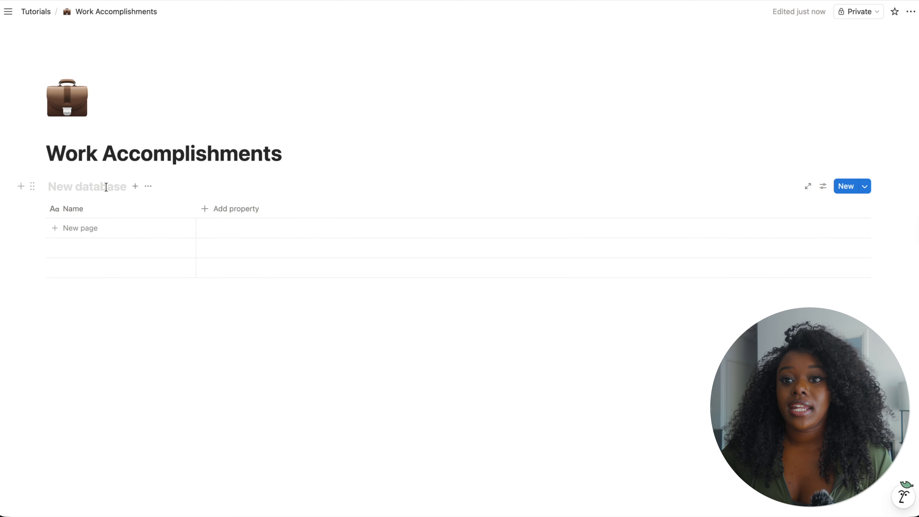
pyautogui.press('BackSpace')
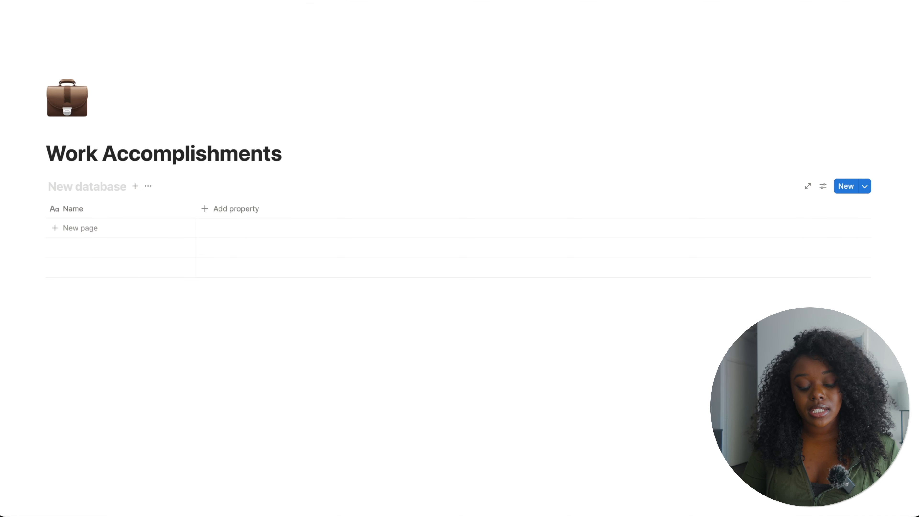
pyautogui.write('Work Projects')
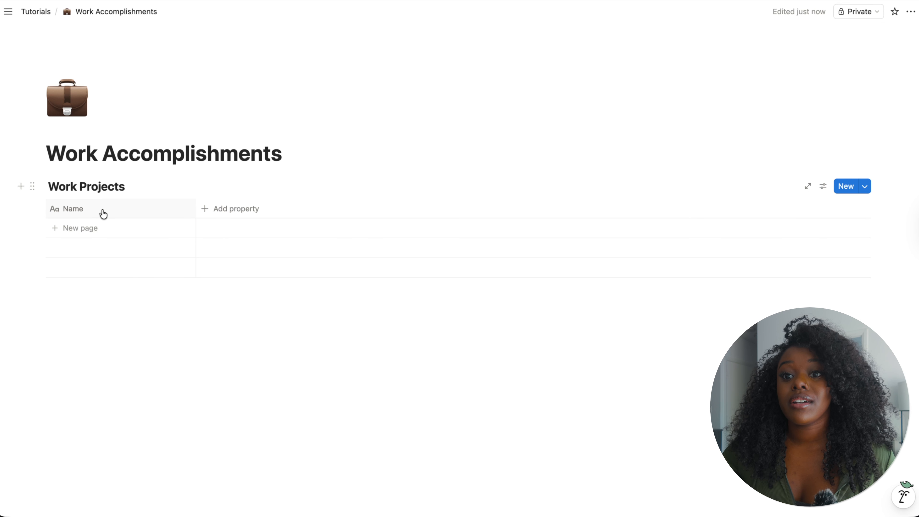
# - Rename the database's Name property to Project / Task
pyautogui.click(109, 212)
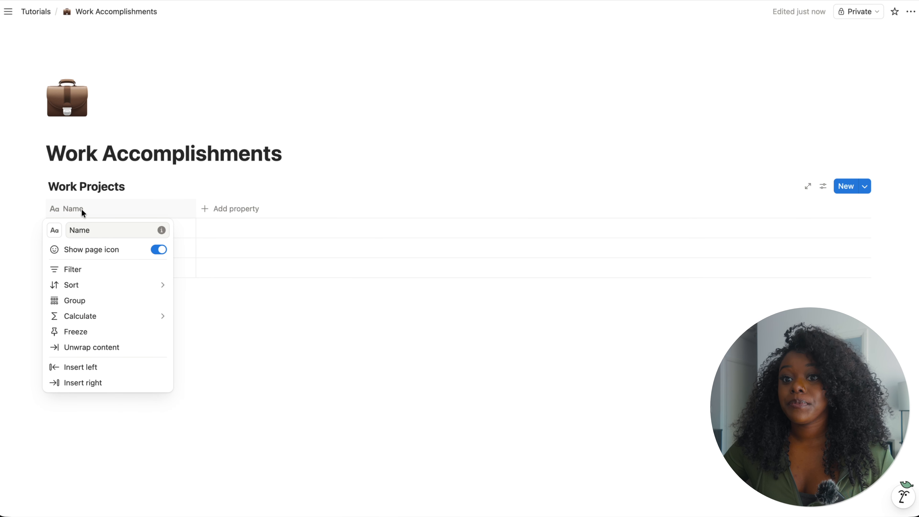
pyautogui.doubleClick(99, 231)
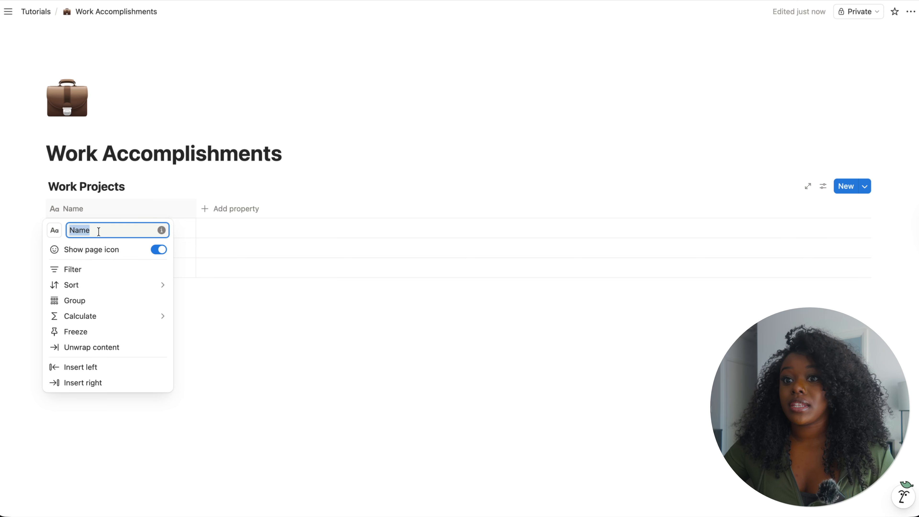
pyautogui.write('Proje')
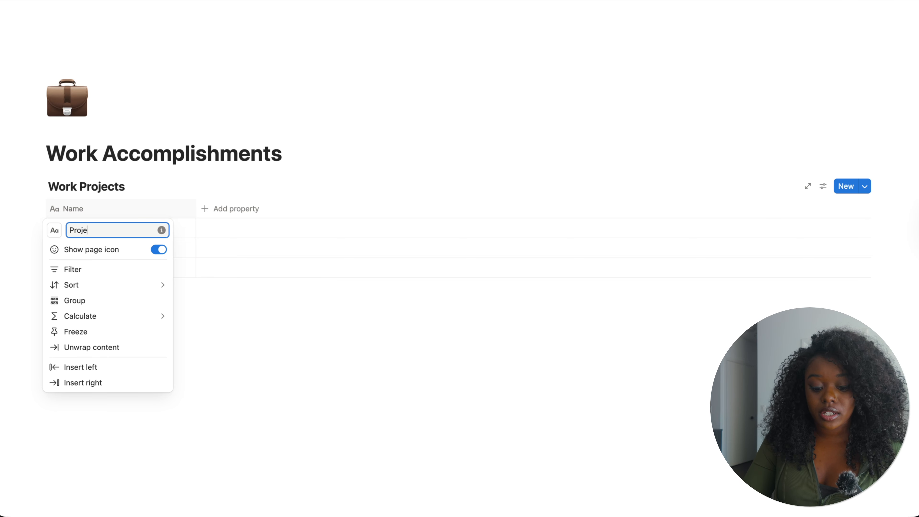
pyautogui.write('ct / Tasks')
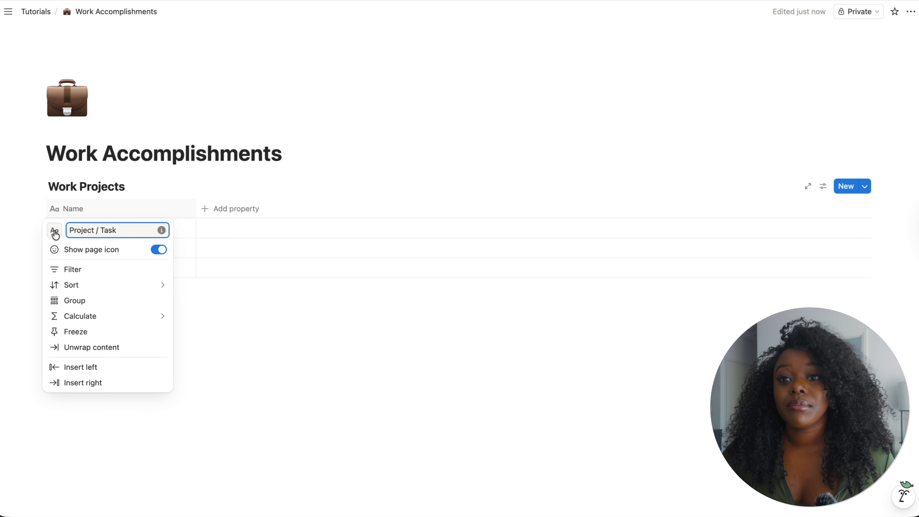
pyautogui.press('BackSpace')
# - Set the Project / Task property's icon to the folder icon
pyautogui.click(55, 232)
pyautogui.click(54, 231)
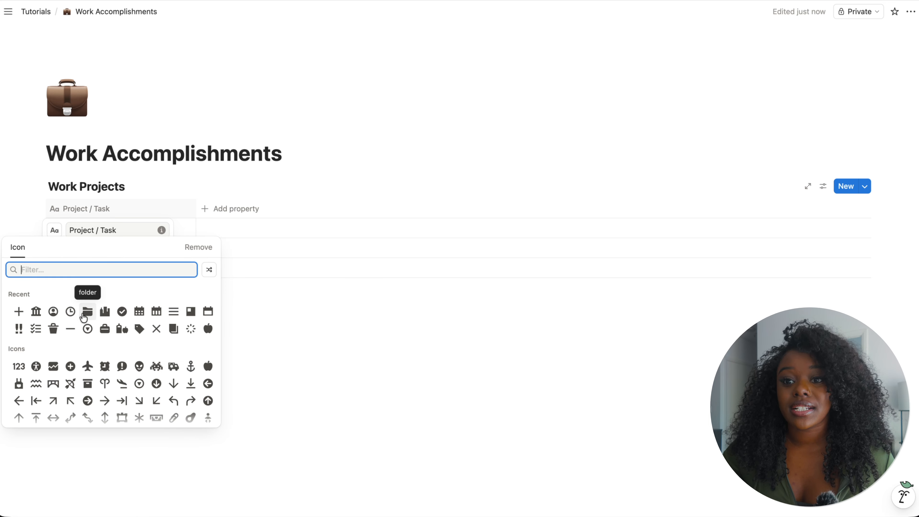
pyautogui.click(88, 314)
pyautogui.click(172, 199)
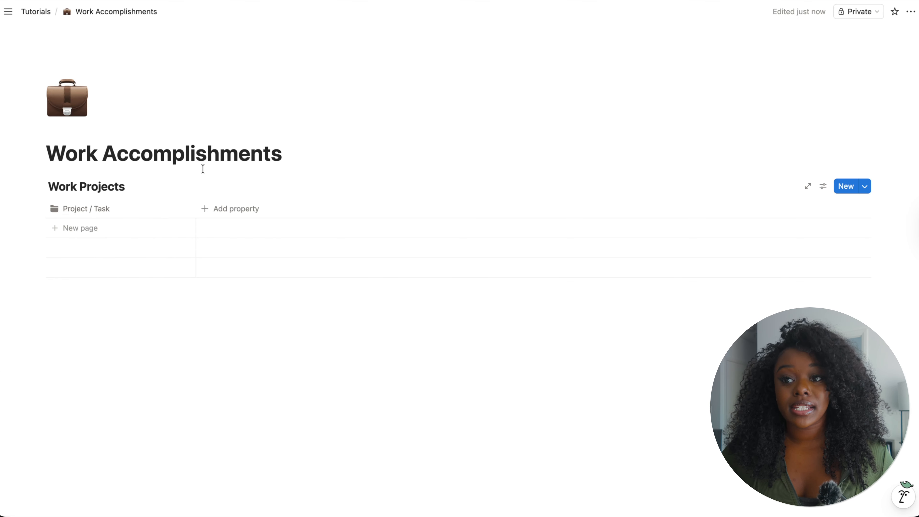
# - Add a Date property named Start Date and keep its date format as Full date
pyautogui.click(226, 210)
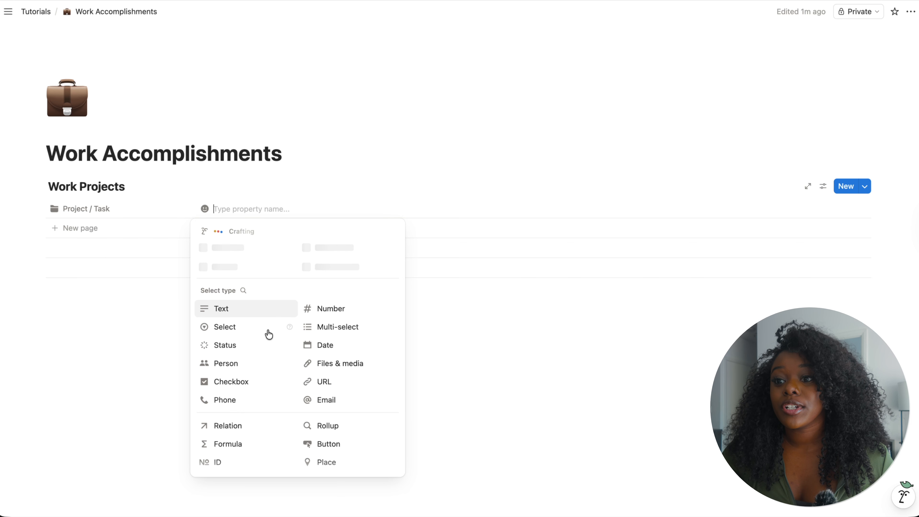
pyautogui.click(326, 346)
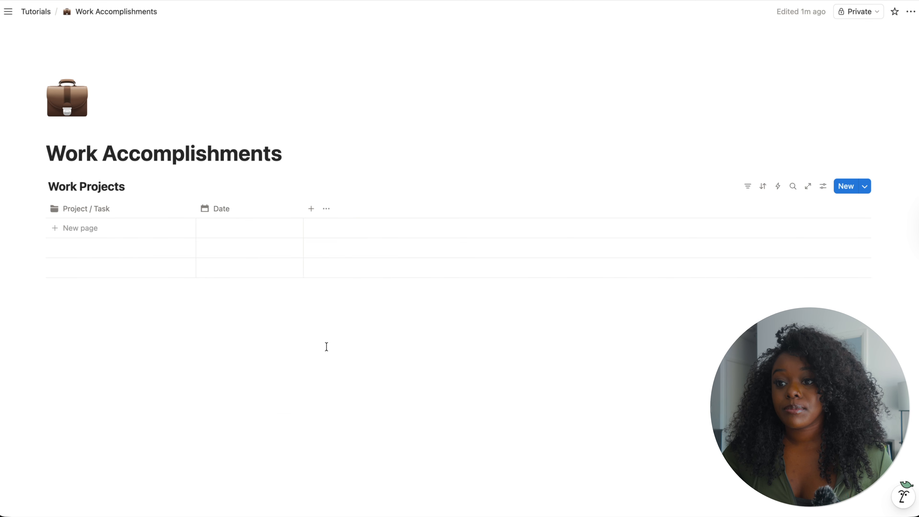
pyautogui.click(246, 210)
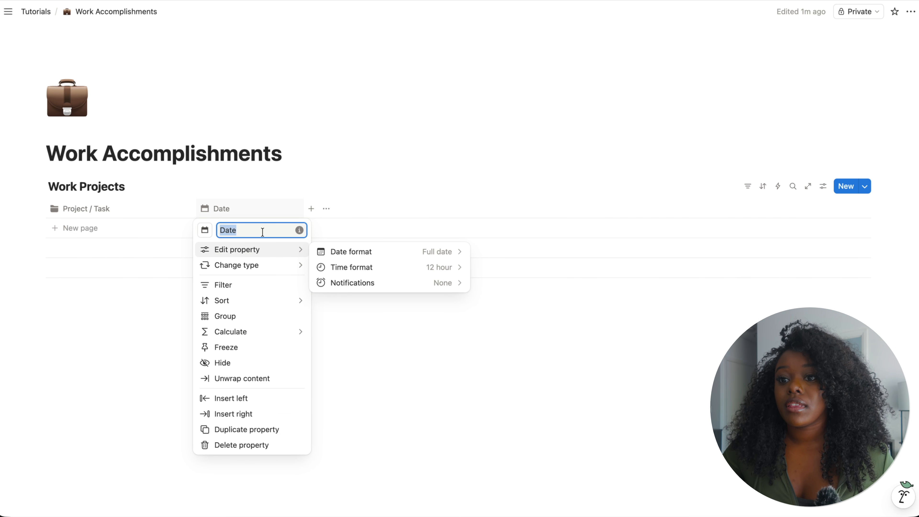
pyautogui.write('Start Date')
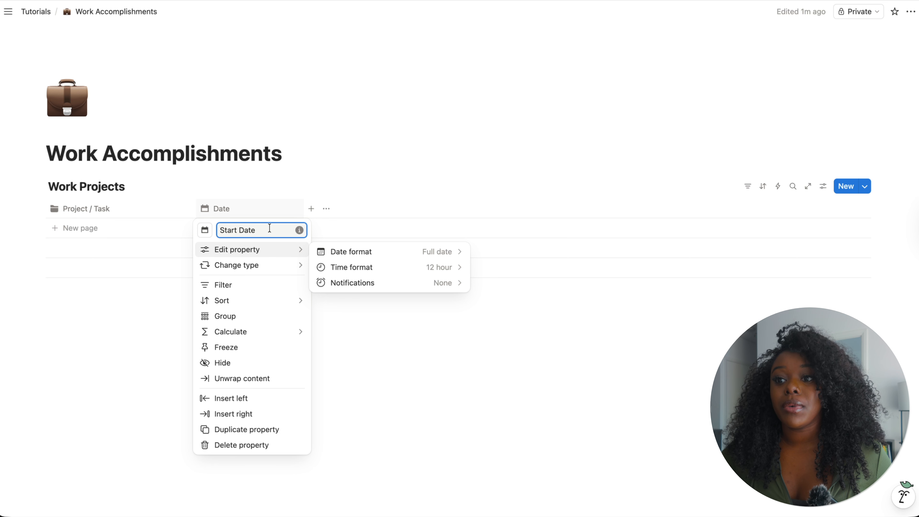
pyautogui.click(372, 255)
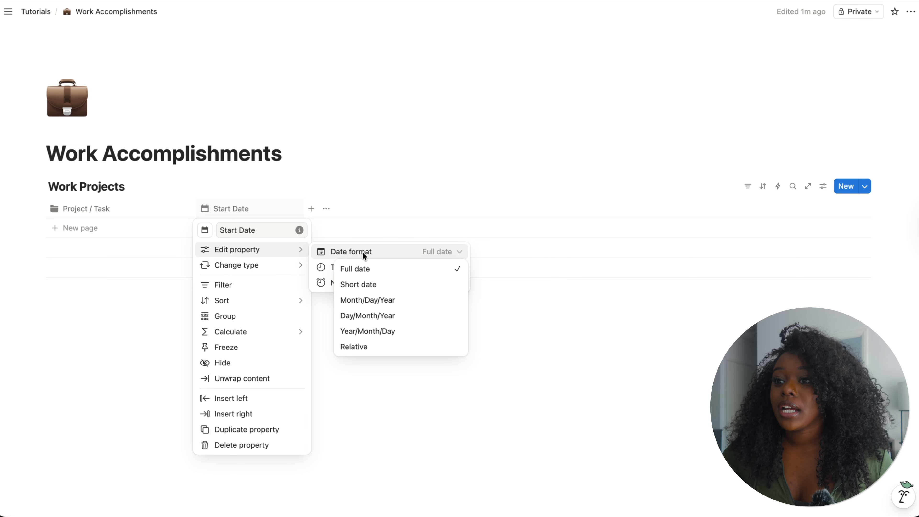
pyautogui.click(364, 268)
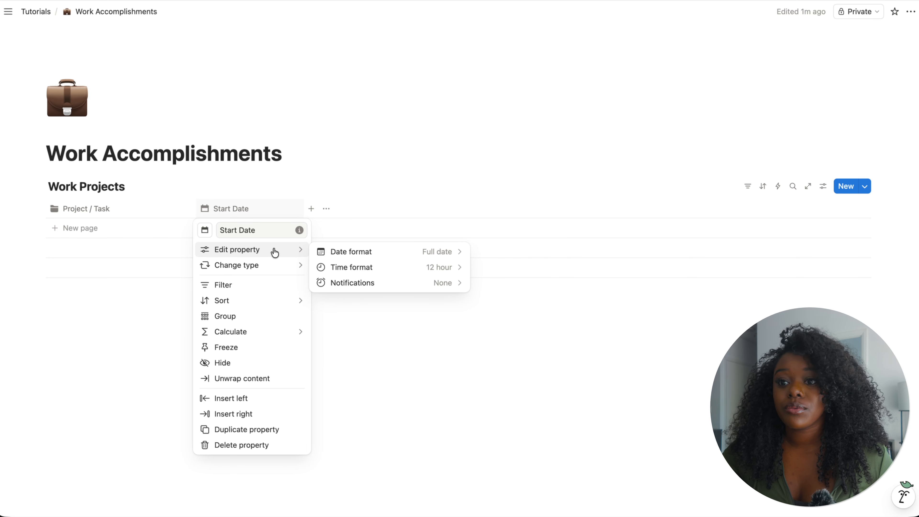
pyautogui.click(307, 175)
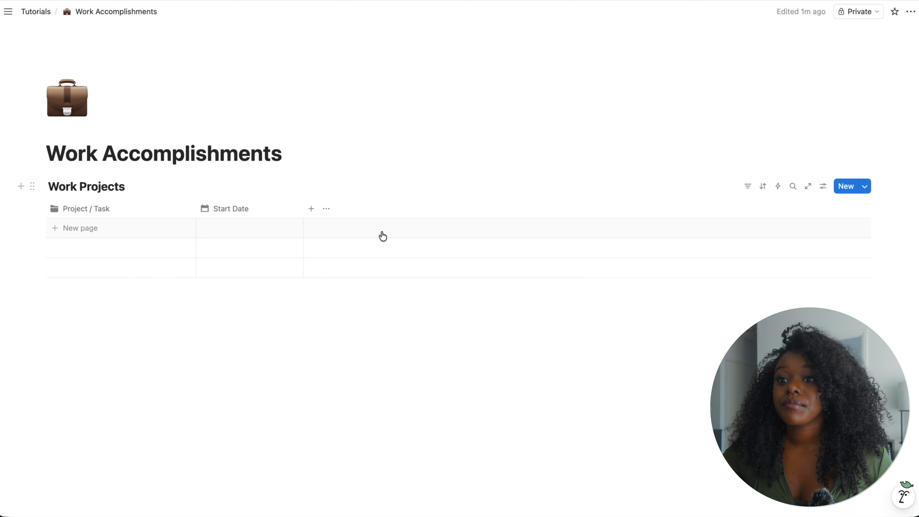
# - Add a Select property named Duration to the database
pyautogui.click(312, 210)
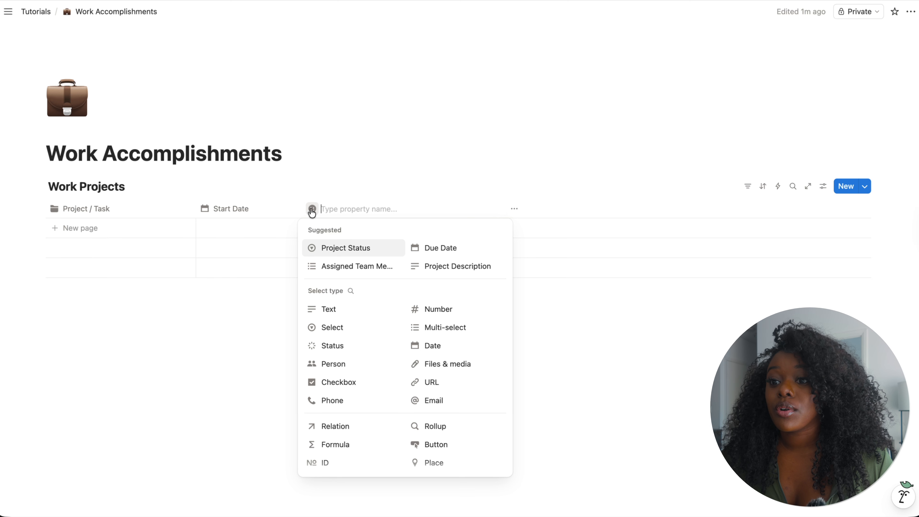
pyautogui.click(359, 334)
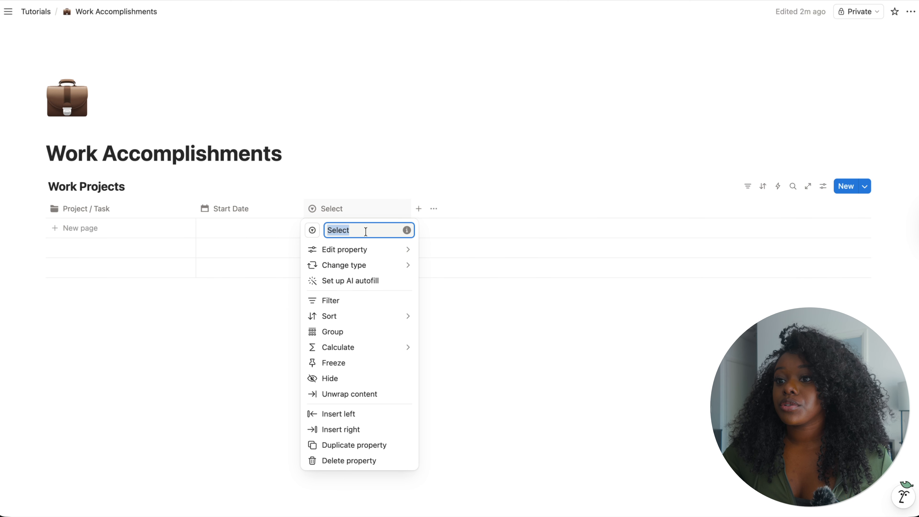
pyautogui.press('BackSpace')
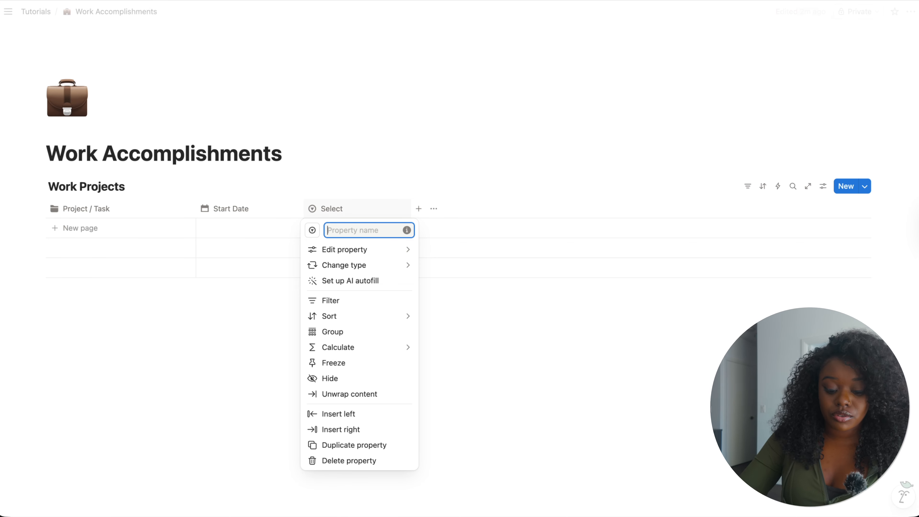
pyautogui.write('Duration')
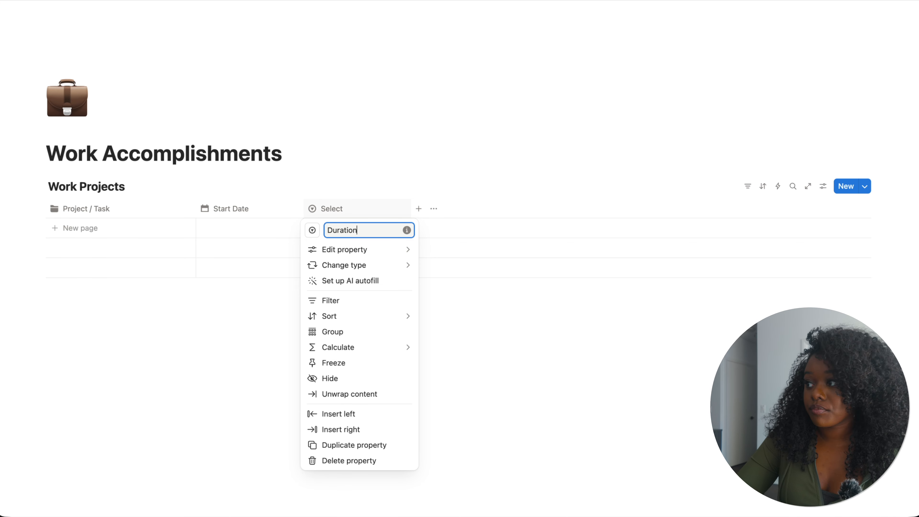
pyautogui.press('Return')
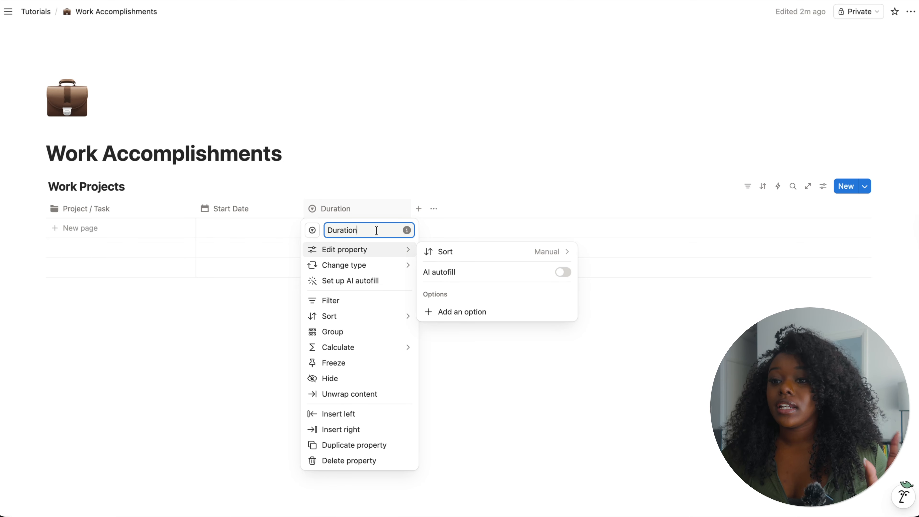
# - Set the Duration property's icon to the clock icon
pyautogui.click(314, 230)
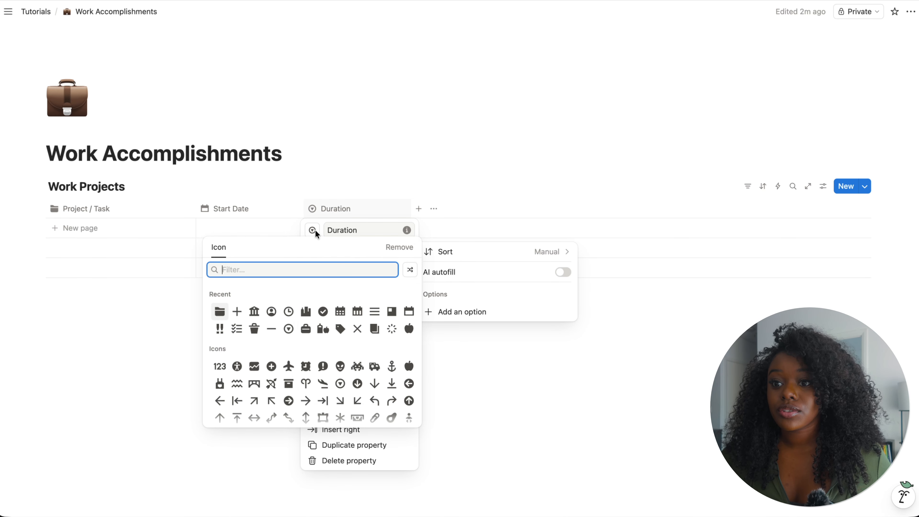
pyautogui.click(288, 312)
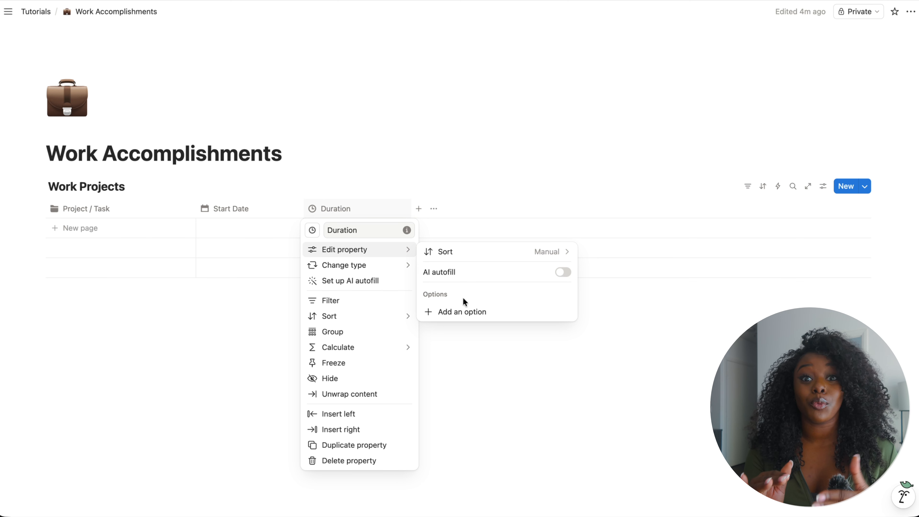
pyautogui.click(431, 164)
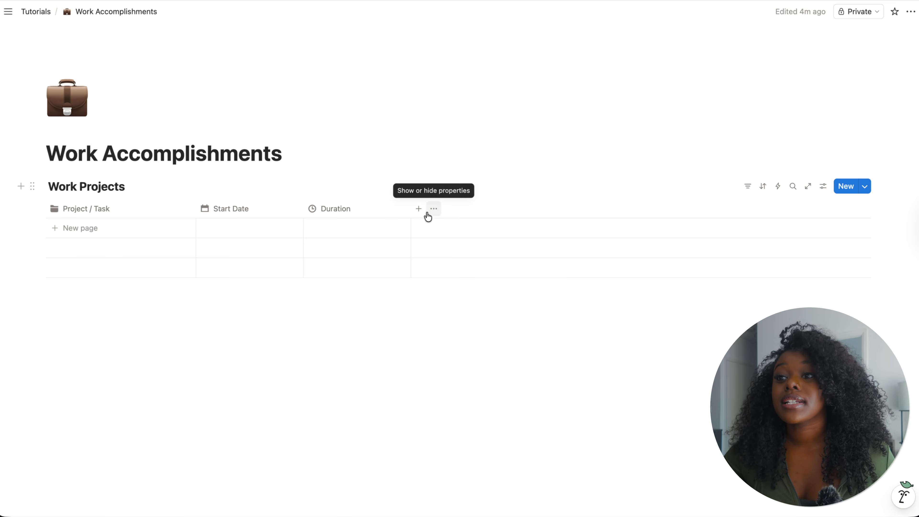
# - Add another Select property and rename it Role
pyautogui.click(418, 209)
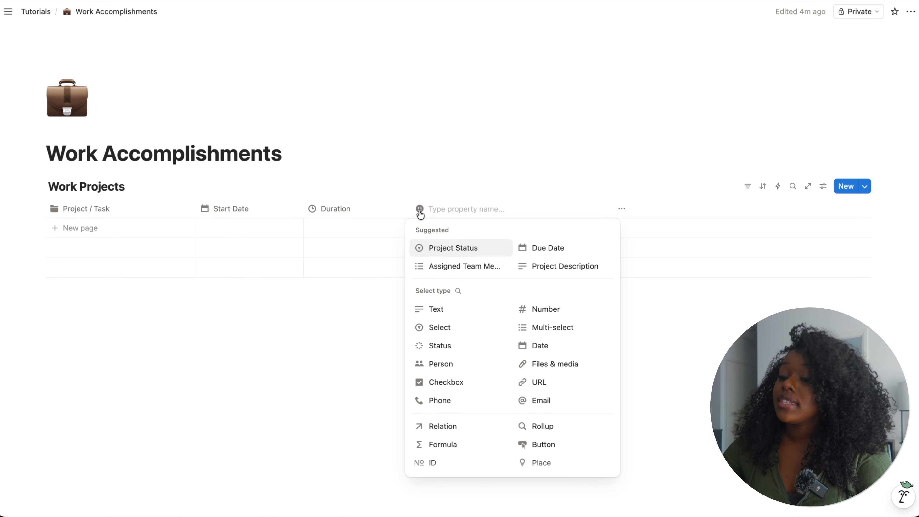
pyautogui.click(441, 327)
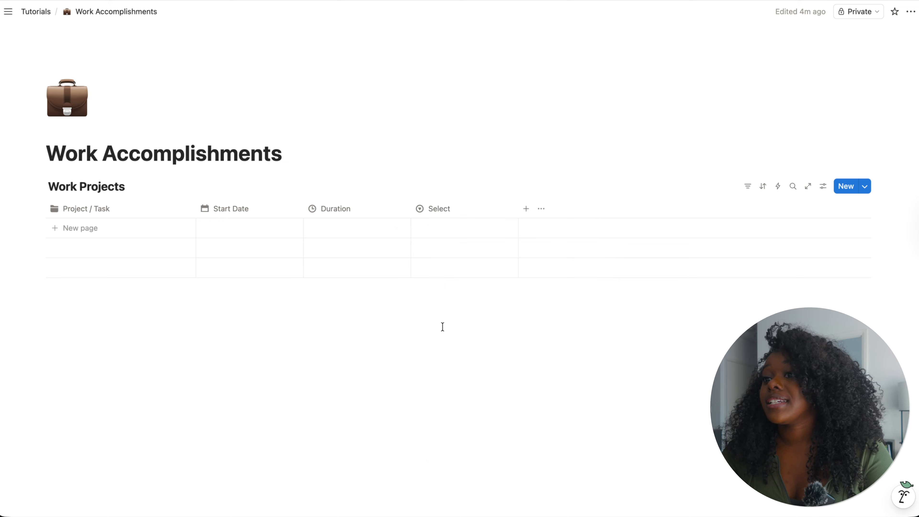
pyautogui.click(443, 208)
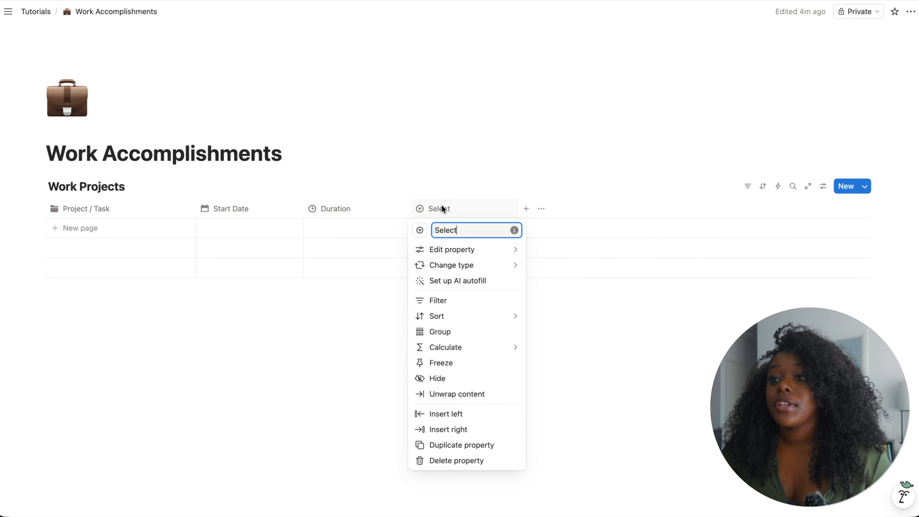
pyautogui.doubleClick(452, 233)
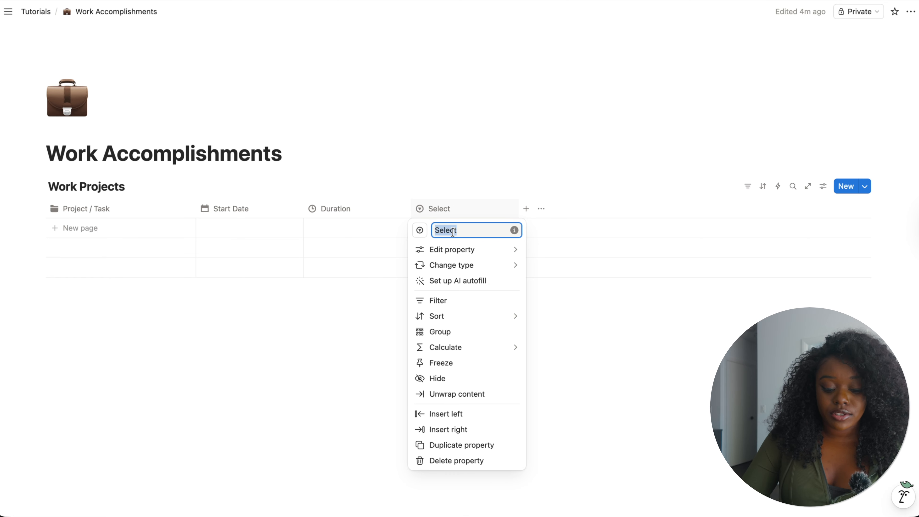
pyautogui.write('Role')
# - Set the Role property's icon to the user circle outline icon
pyautogui.click(420, 230)
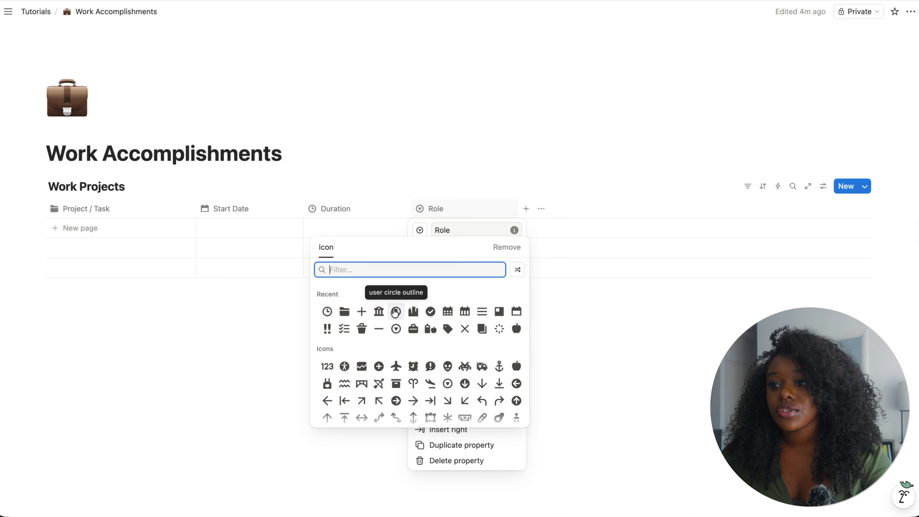
pyautogui.click(396, 311)
pyautogui.moveTo(470, 250)
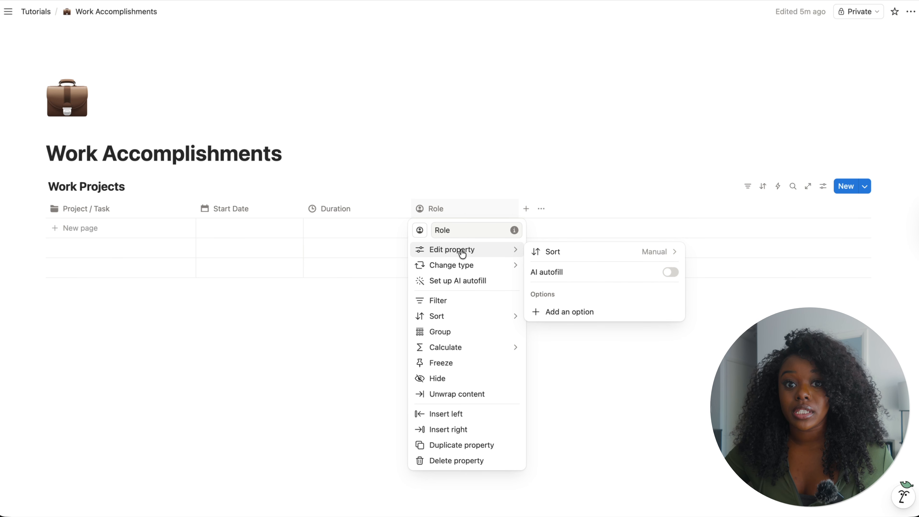
# - Add the options Technical Writer and Knowledge Specialist to the Role property
pyautogui.click(575, 312)
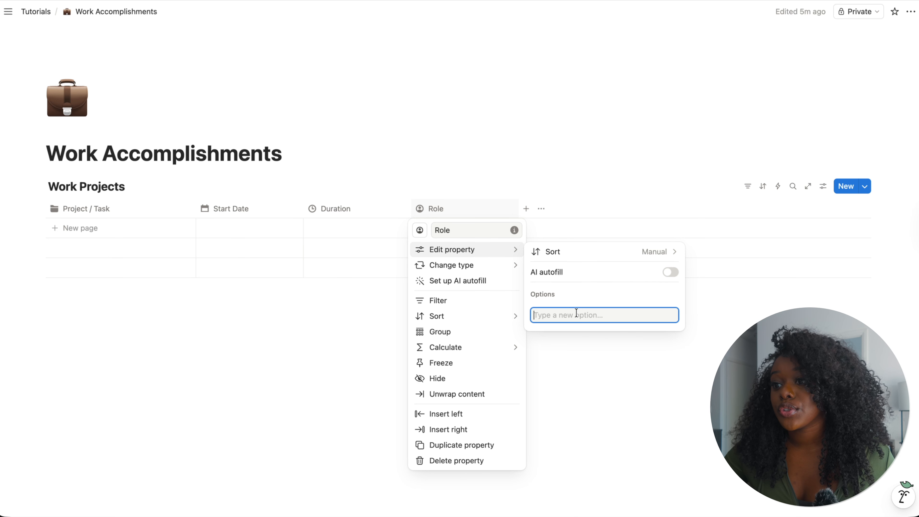
pyautogui.write('Techni')
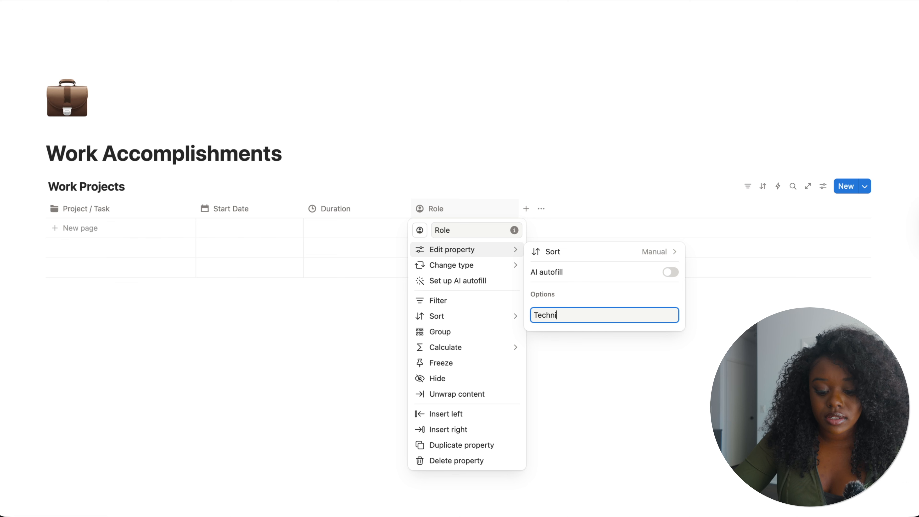
pyautogui.write('cal Writer')
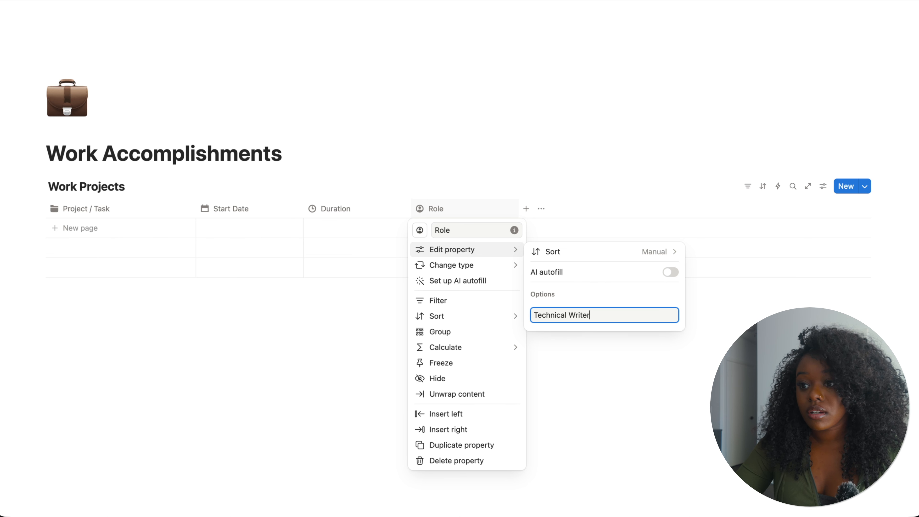
pyautogui.press('Return')
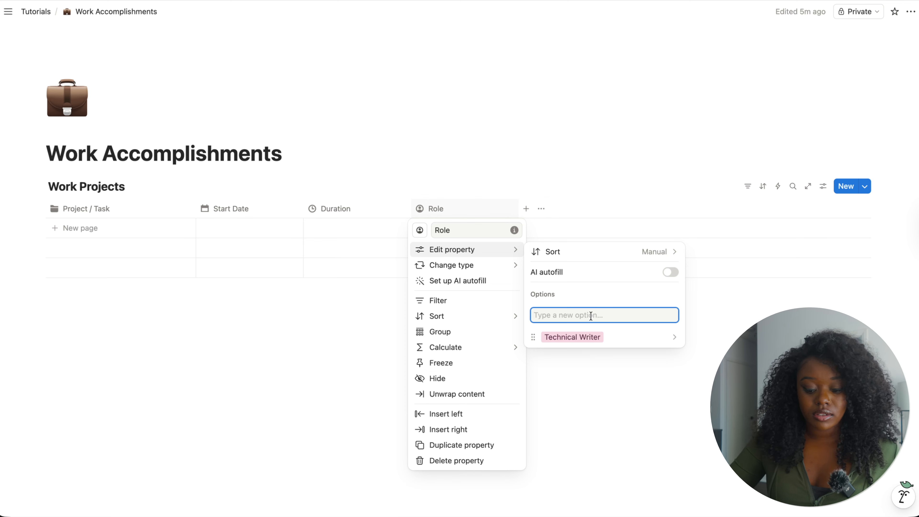
pyautogui.write('L')
pyautogui.press('BackSpace')
pyautogui.write('n')
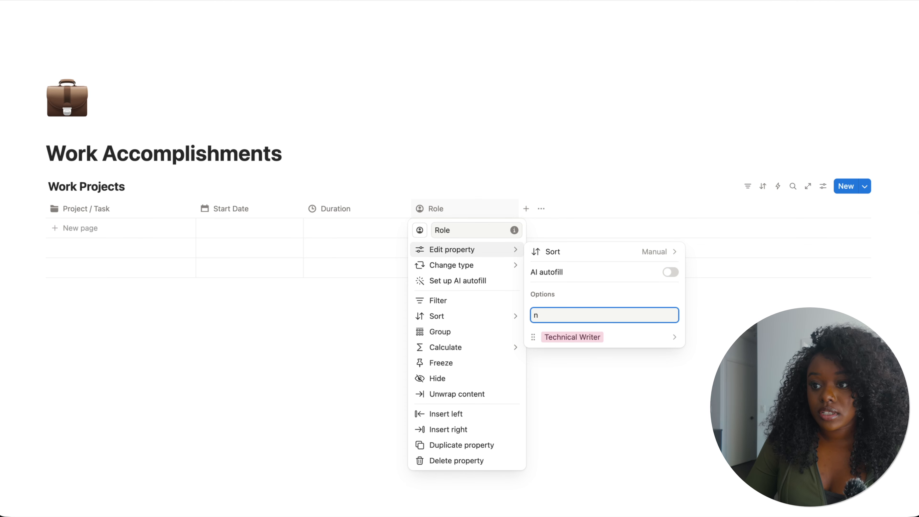
pyautogui.press('BackSpace')
pyautogui.write('Knowle')
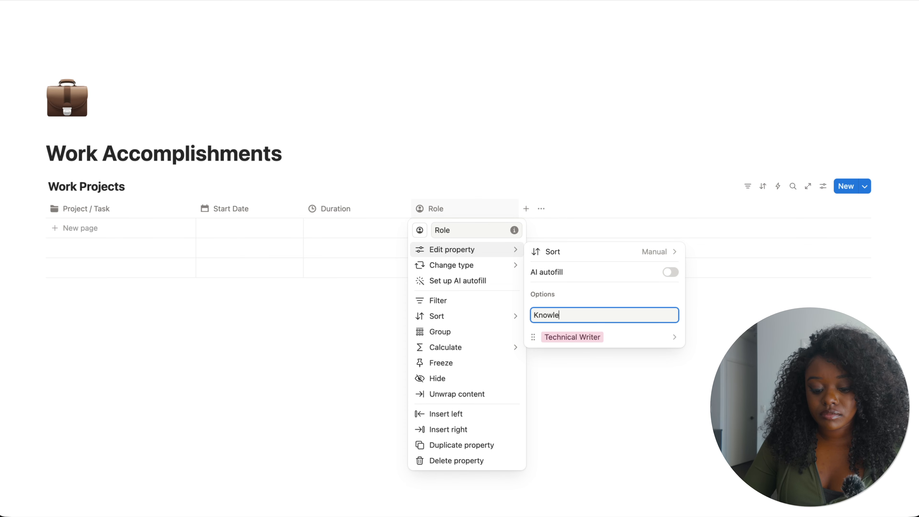
pyautogui.write('dge Specialist')
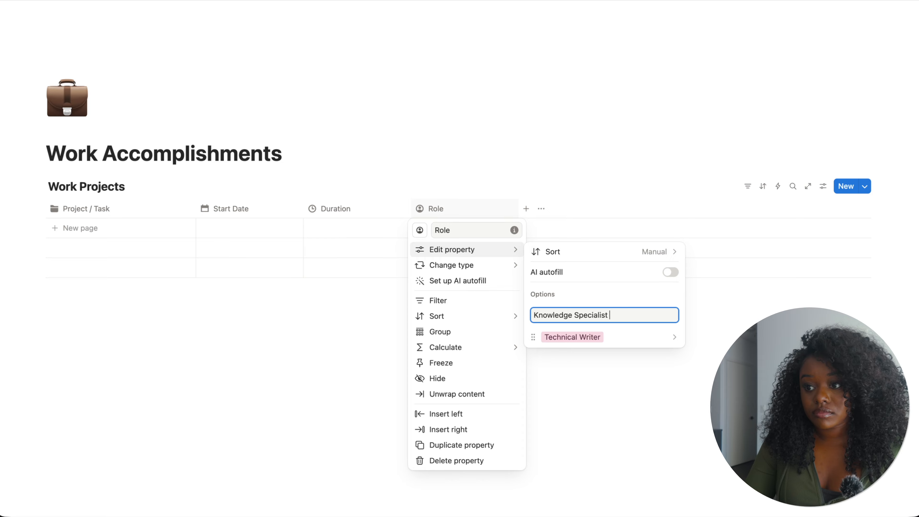
pyautogui.press('Return')
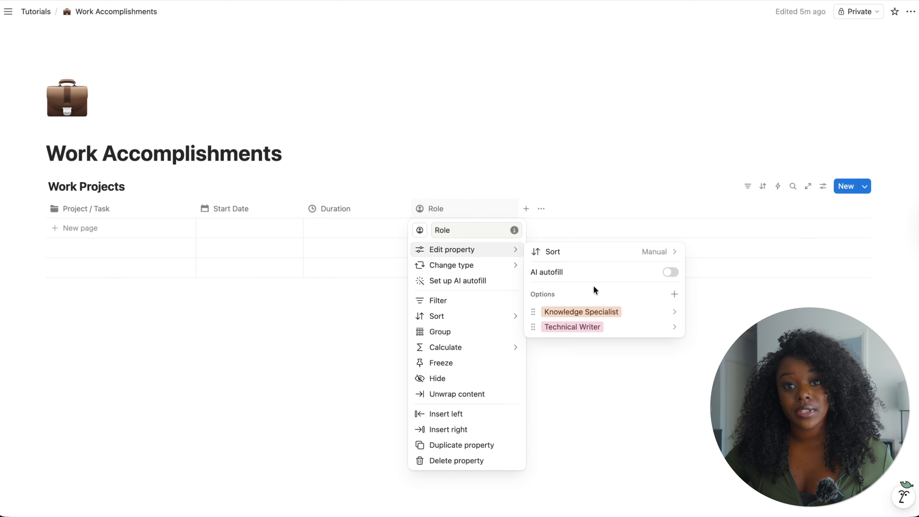
# - Color the Technical Writer option green and the Knowledge Specialist option blue
pyautogui.click(570, 327)
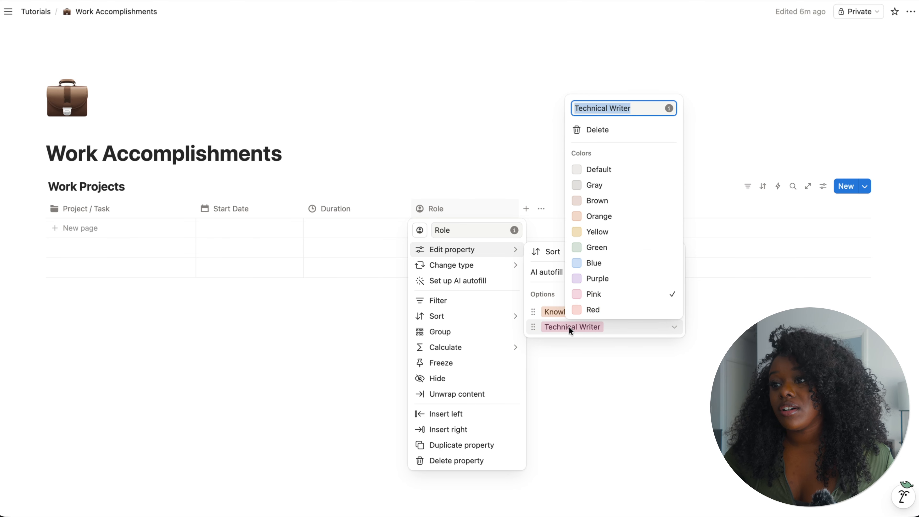
pyautogui.click(613, 249)
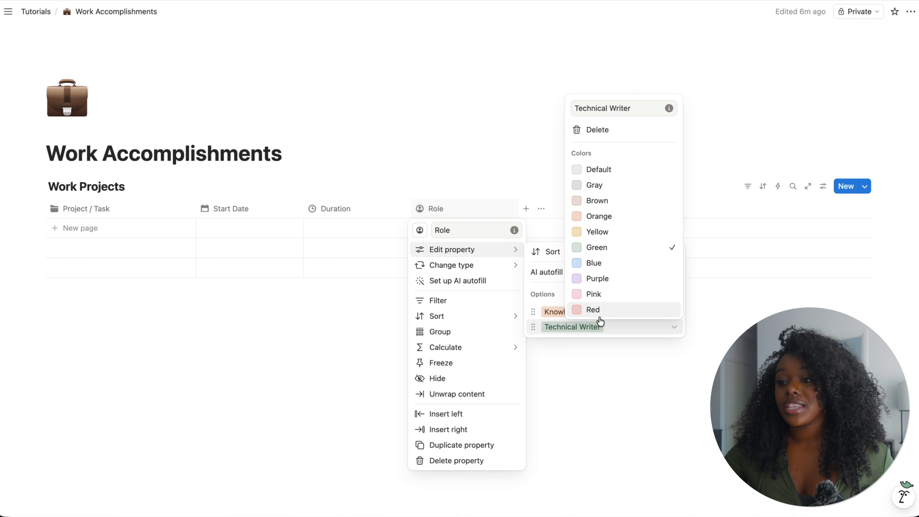
pyautogui.click(559, 315)
pyautogui.click(566, 312)
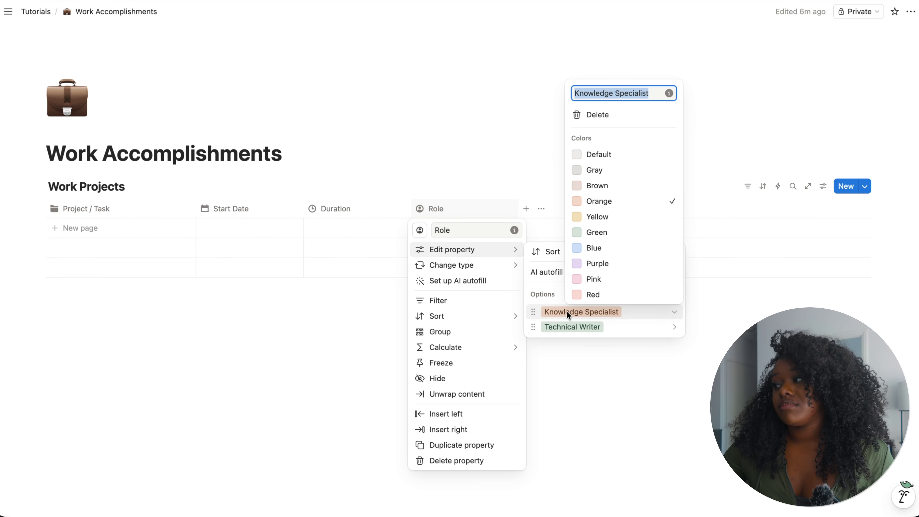
pyautogui.click(612, 249)
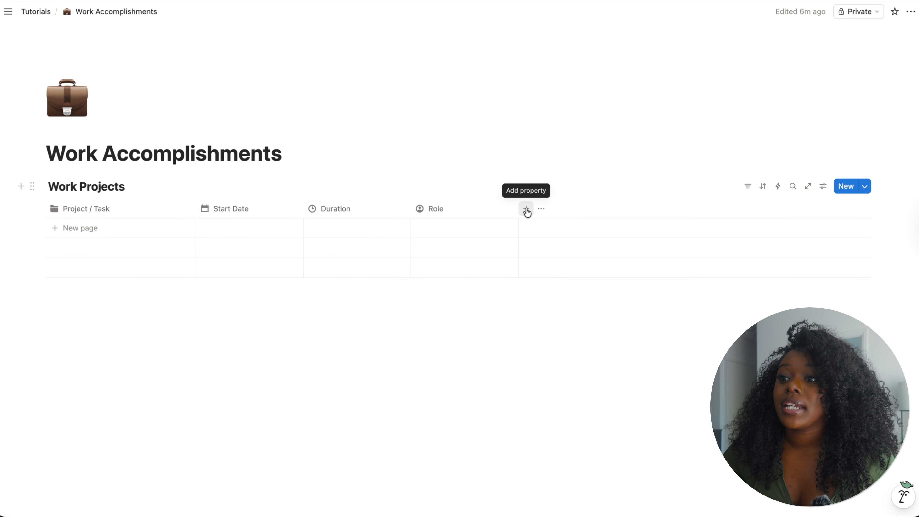
# - Add a Select property named Company and give it the bank building icon
pyautogui.click(526, 209)
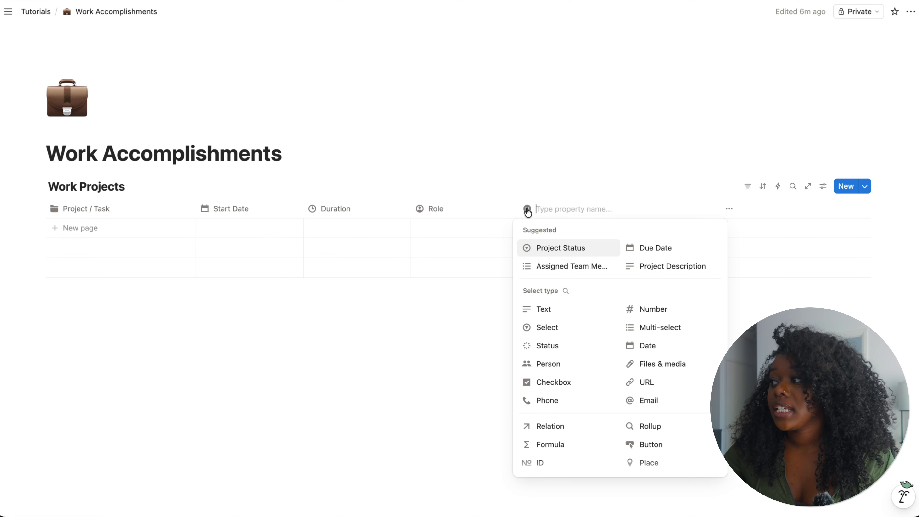
pyautogui.click(566, 334)
pyautogui.click(559, 209)
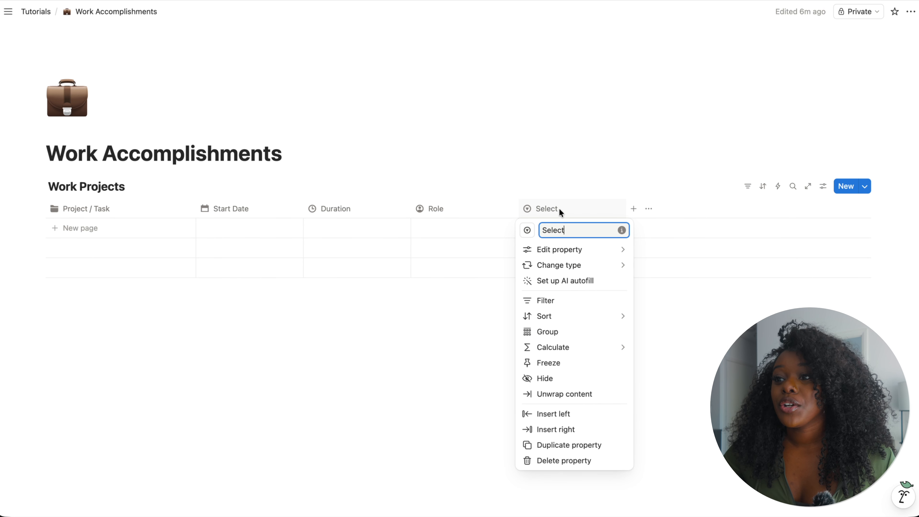
pyautogui.doubleClick(564, 229)
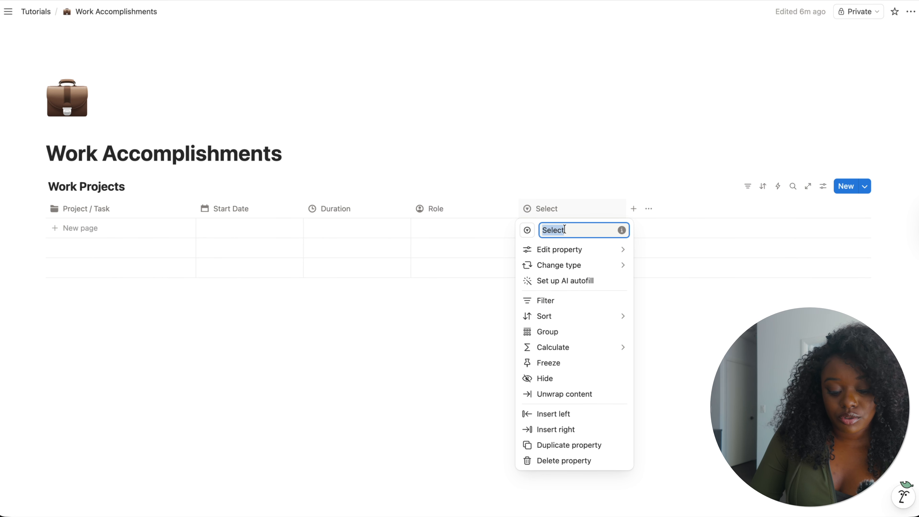
pyautogui.write('Company')
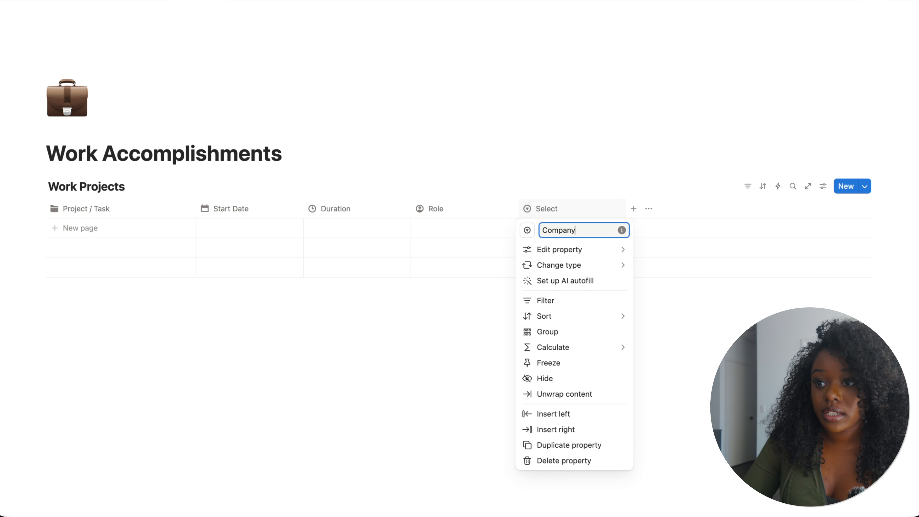
pyautogui.click(527, 230)
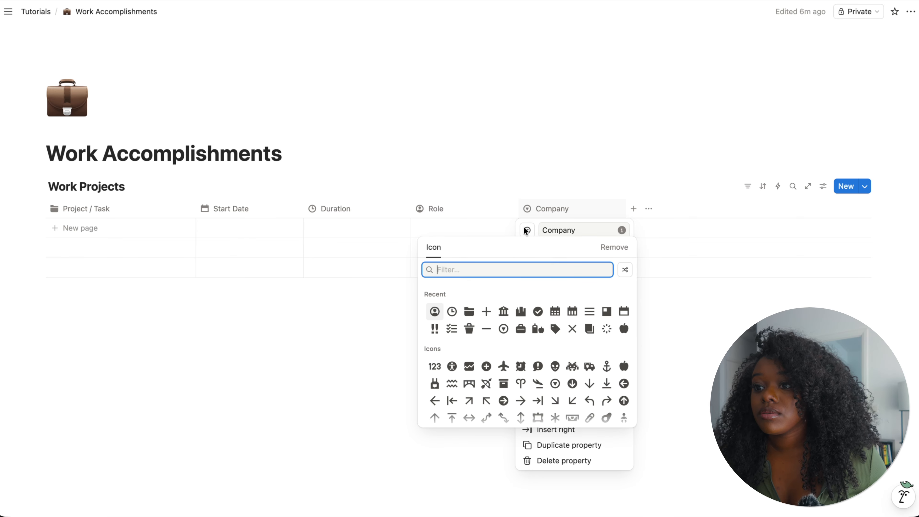
pyautogui.click(504, 312)
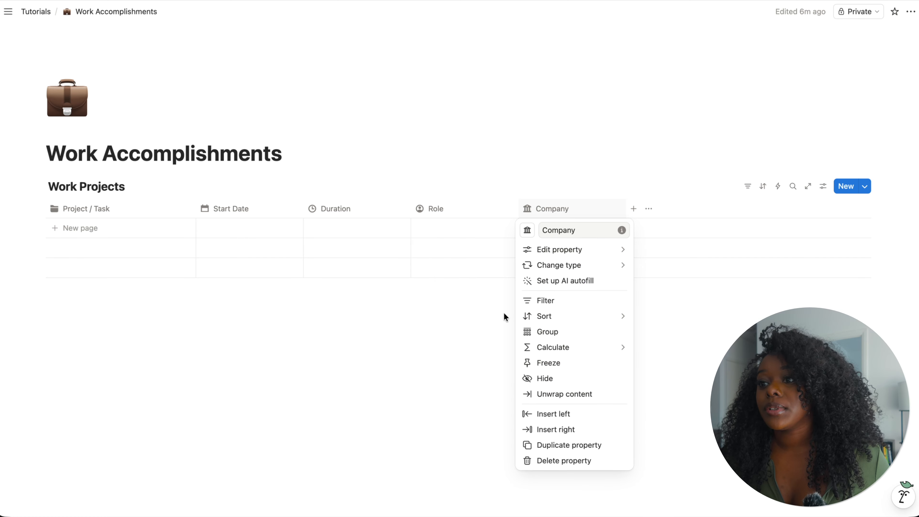
# - Paste the Company options Sesame Street Technologies, Clear Path Co. and Northstar Systems Group
pyautogui.moveTo(563, 253)
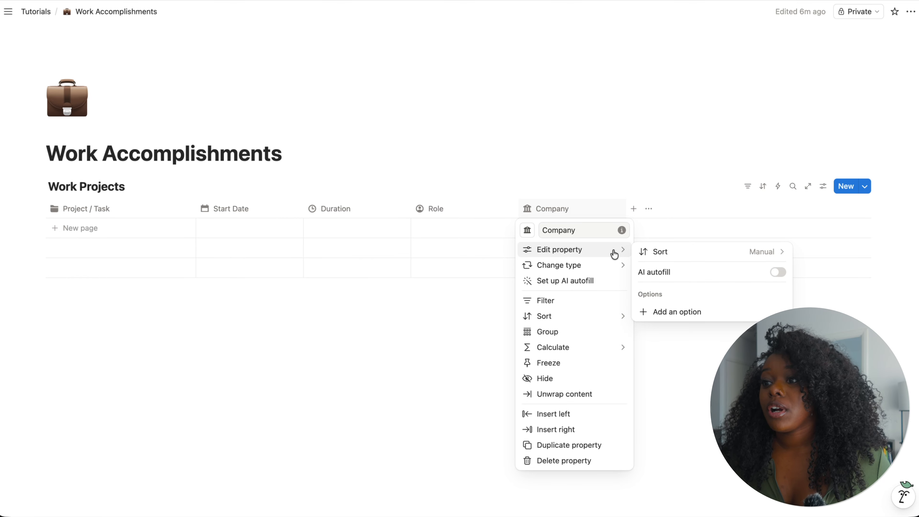
pyautogui.click(665, 318)
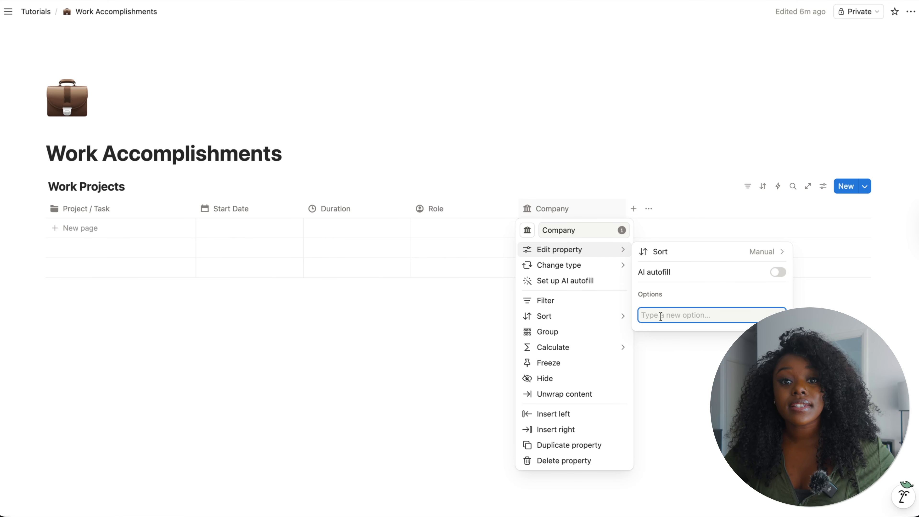
pyautogui.write('Sesame Street Technologies Clear Path Co. Northstar Systems Group')
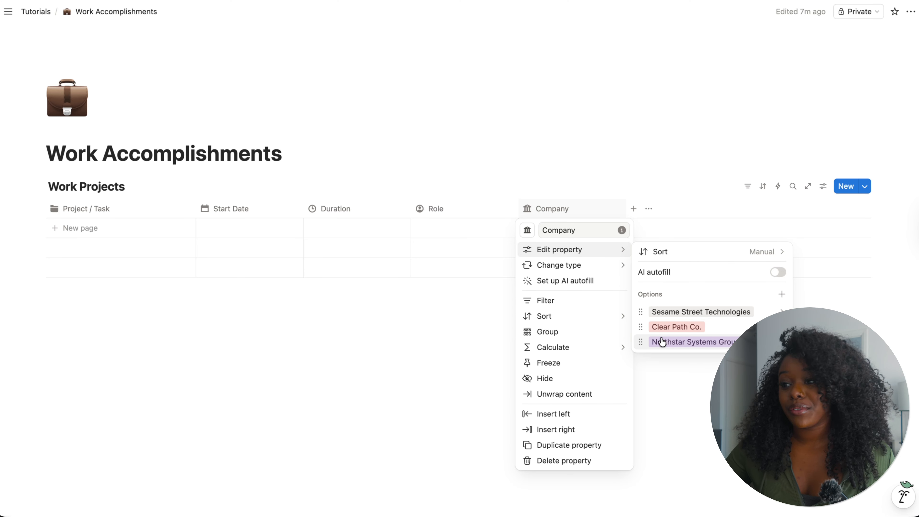
pyautogui.click(174, 279)
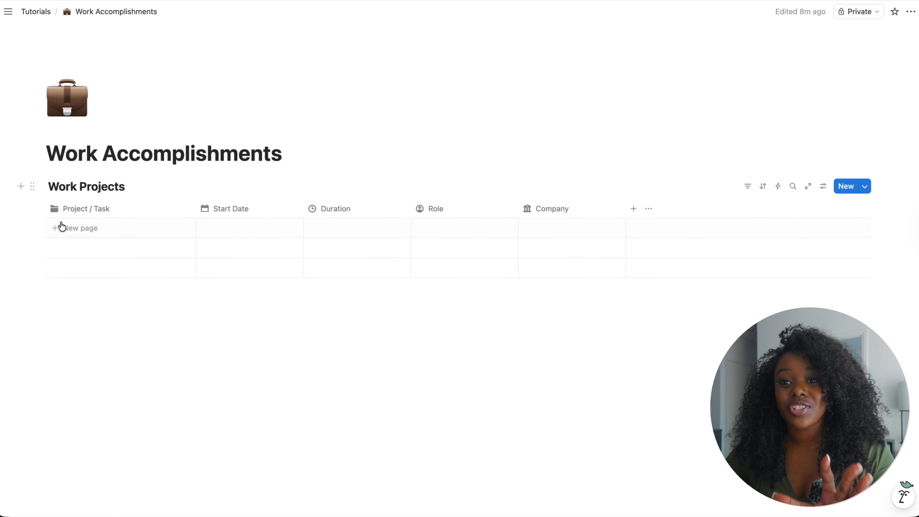
# - Add a row titled New project with a start date of January 12, 2026
pyautogui.click(63, 234)
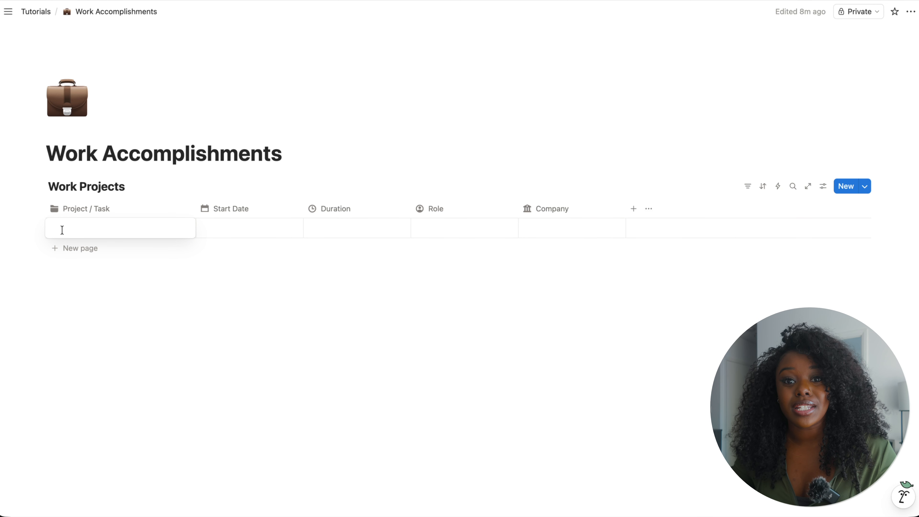
pyautogui.write('New ')
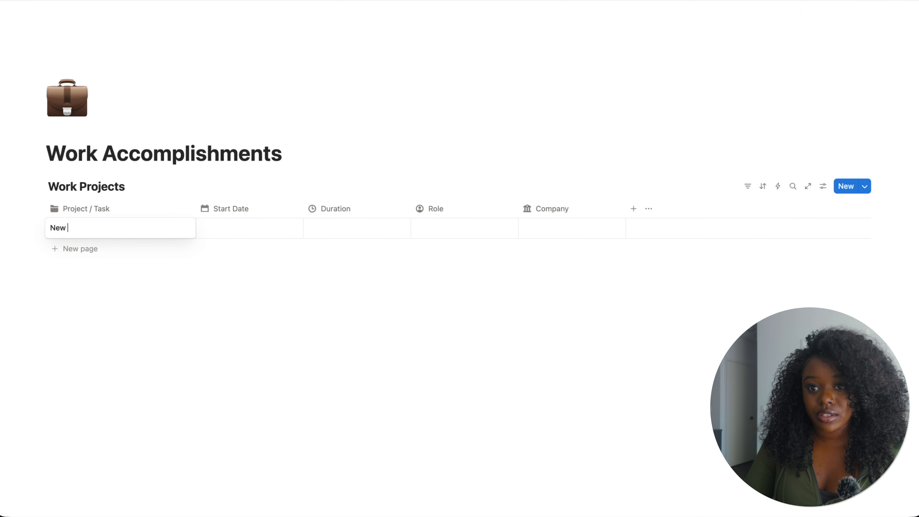
pyautogui.write('project')
pyautogui.press('Tab')
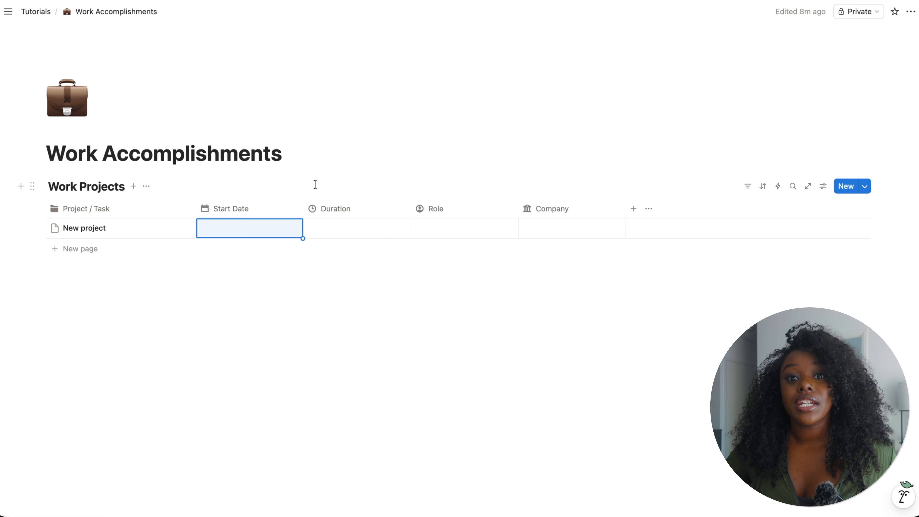
pyautogui.click(241, 224)
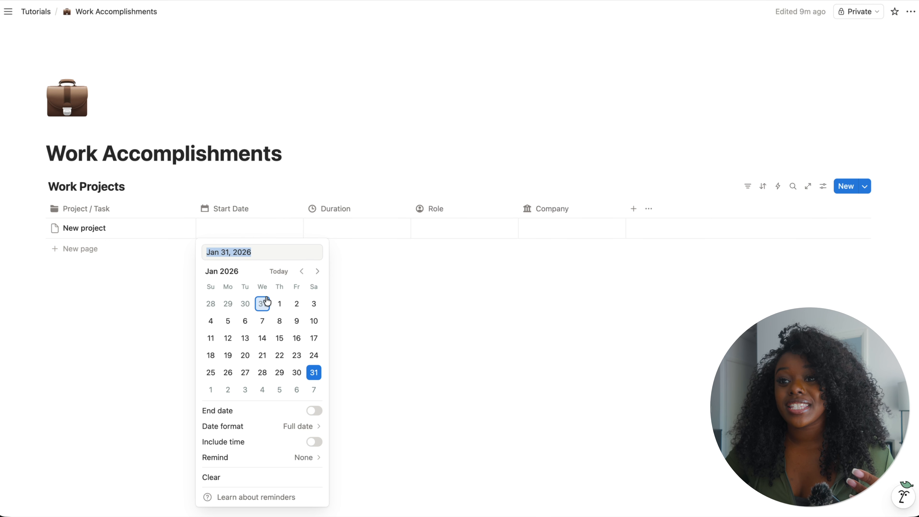
pyautogui.click(228, 338)
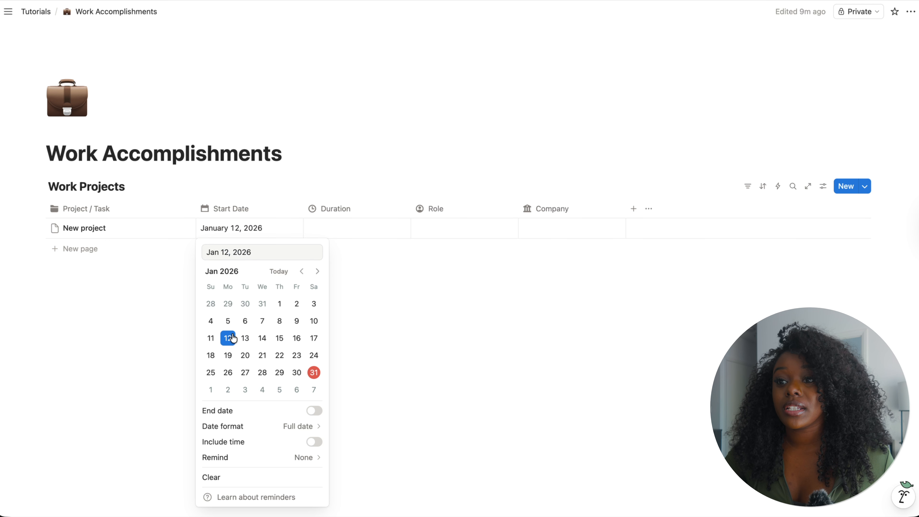
# - Create and set the Duration option 3 weeks for the New project row
pyautogui.click(336, 235)
pyautogui.click(337, 231)
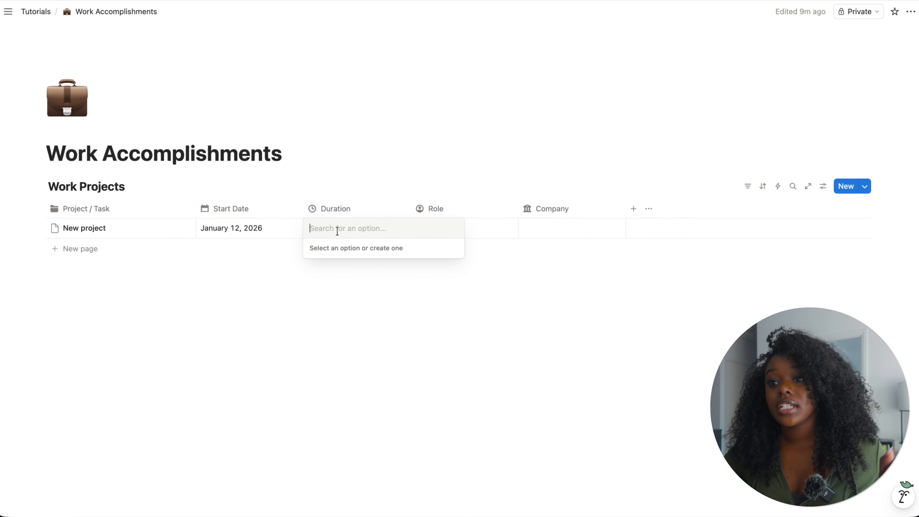
pyautogui.write('3')
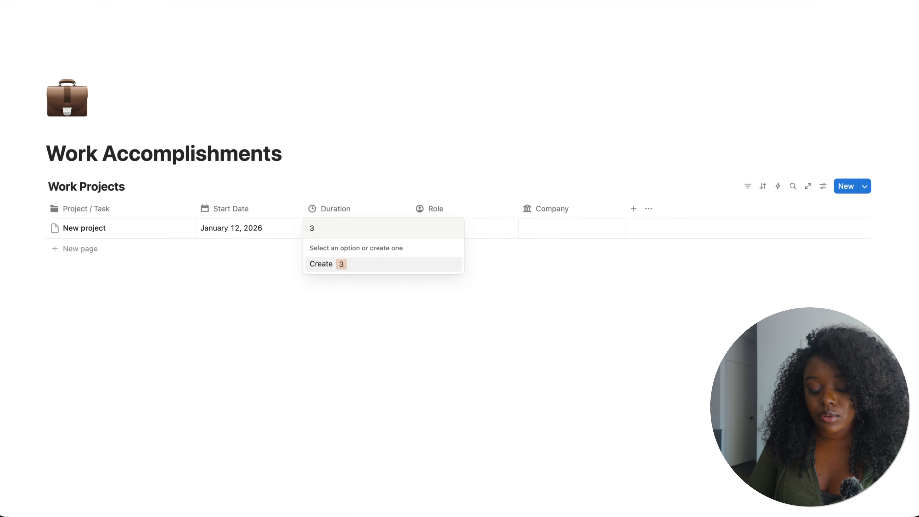
pyautogui.write(' weeks')
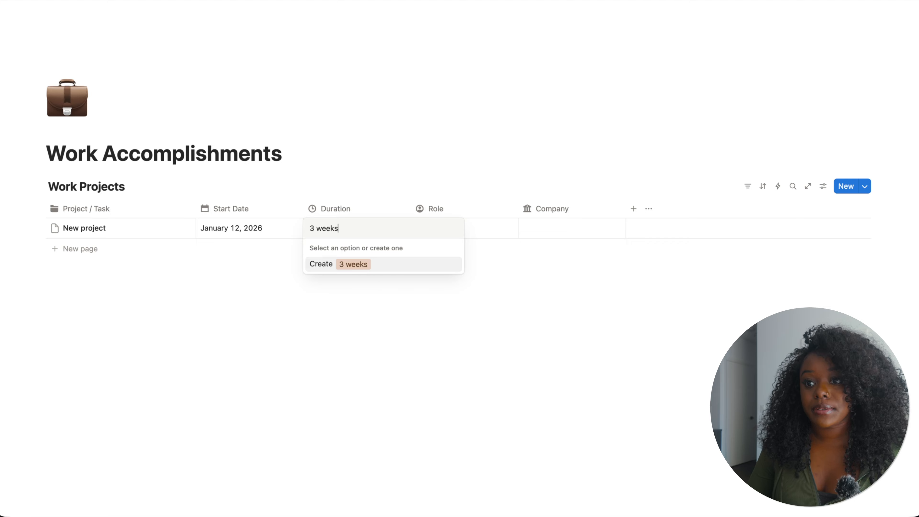
pyautogui.press('Return')
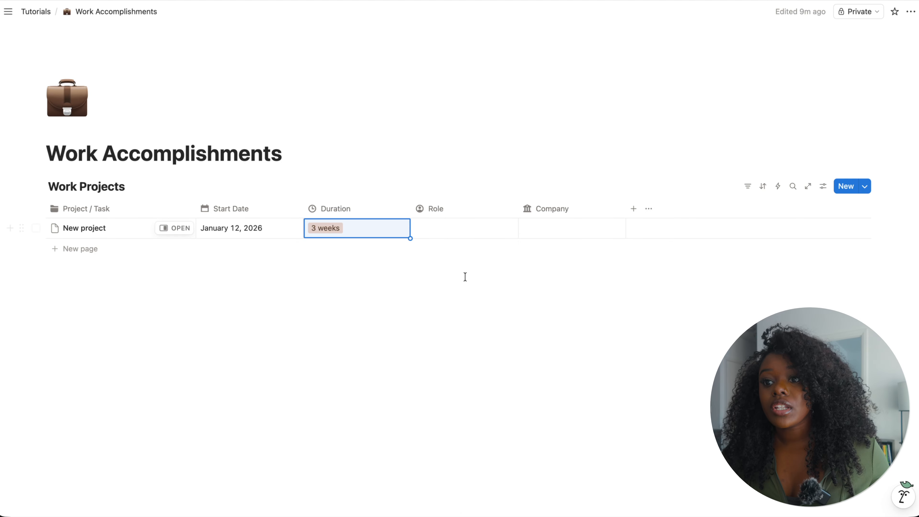
# - Set the row's Role to Technical Writer and its Company to Sesame Street Technologies
pyautogui.click(447, 229)
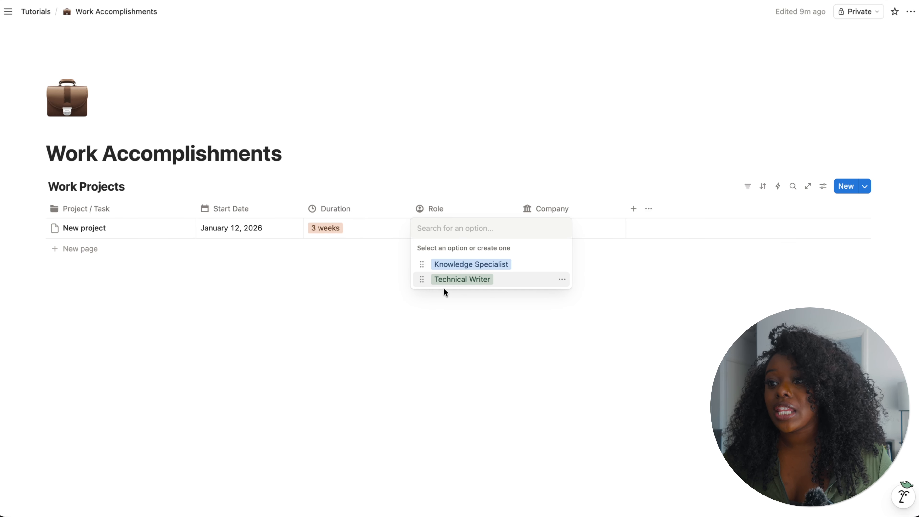
pyautogui.click(456, 280)
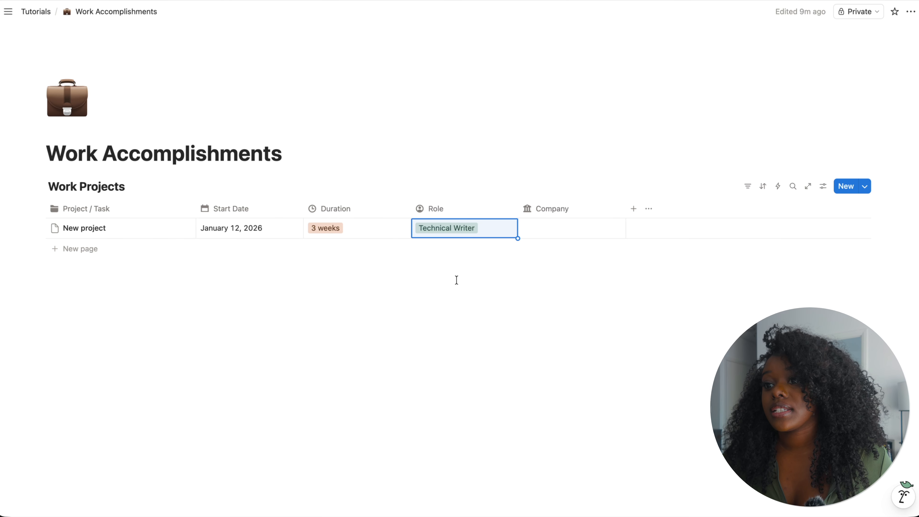
pyautogui.click(577, 228)
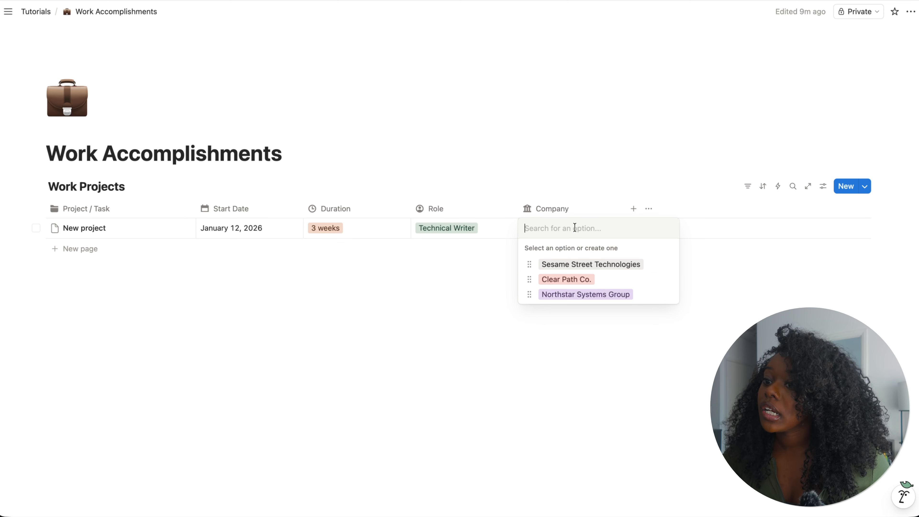
pyautogui.click(575, 268)
pyautogui.click(516, 345)
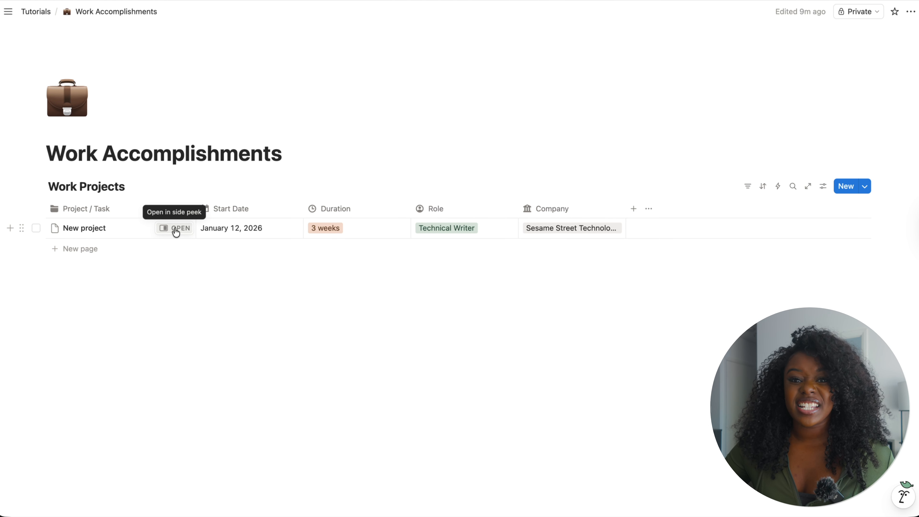
# - Preview the New project row in side peek and close it
pyautogui.click(175, 231)
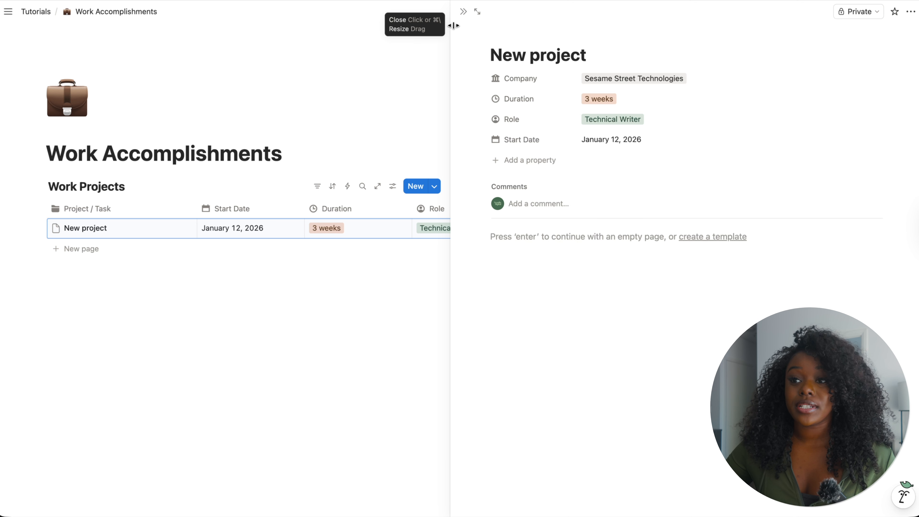
pyautogui.click(464, 11)
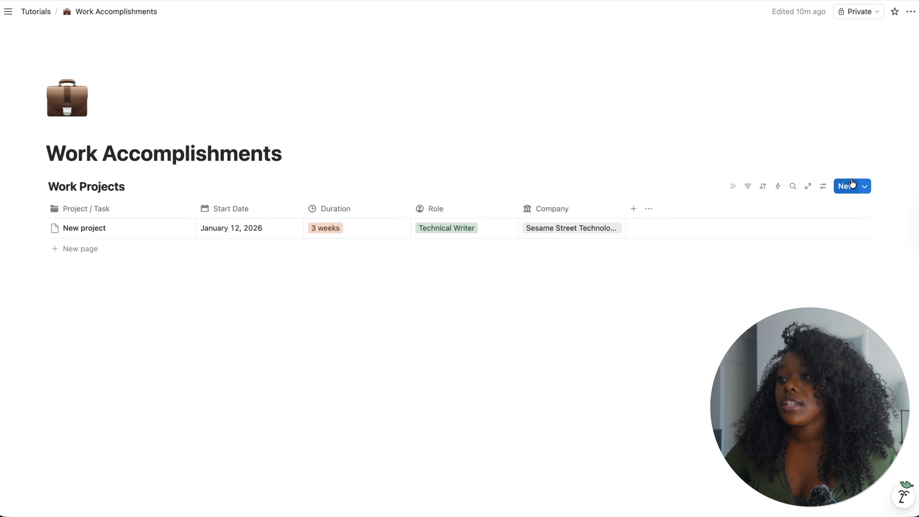
# - Create a new Work Projects database template titled [new project]
pyautogui.click(866, 187)
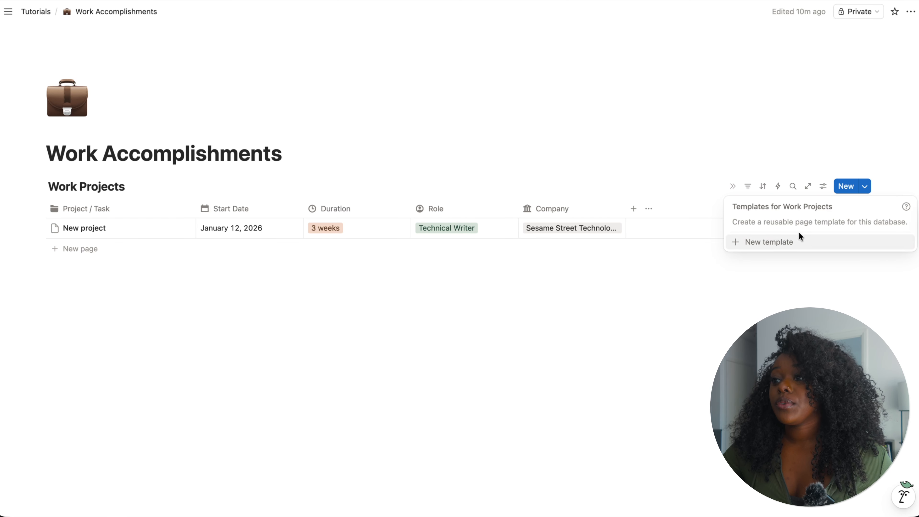
pyautogui.click(762, 242)
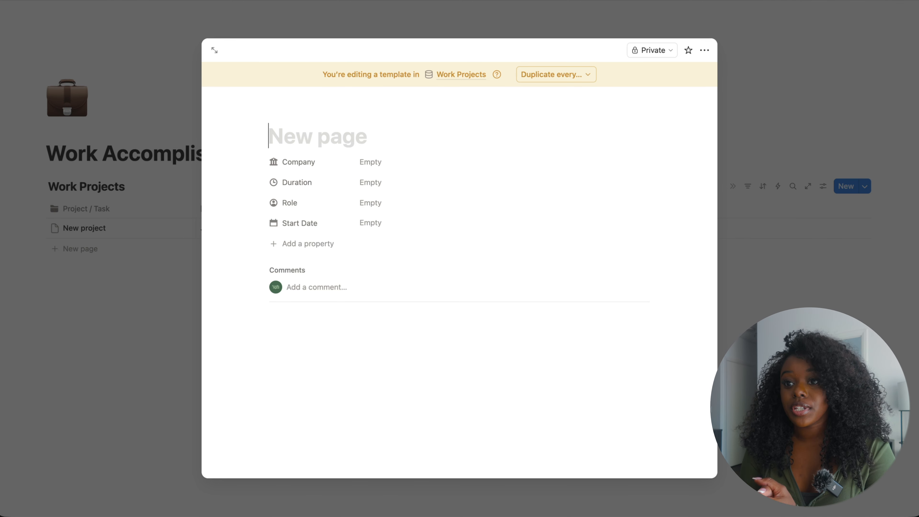
pyautogui.write('[')
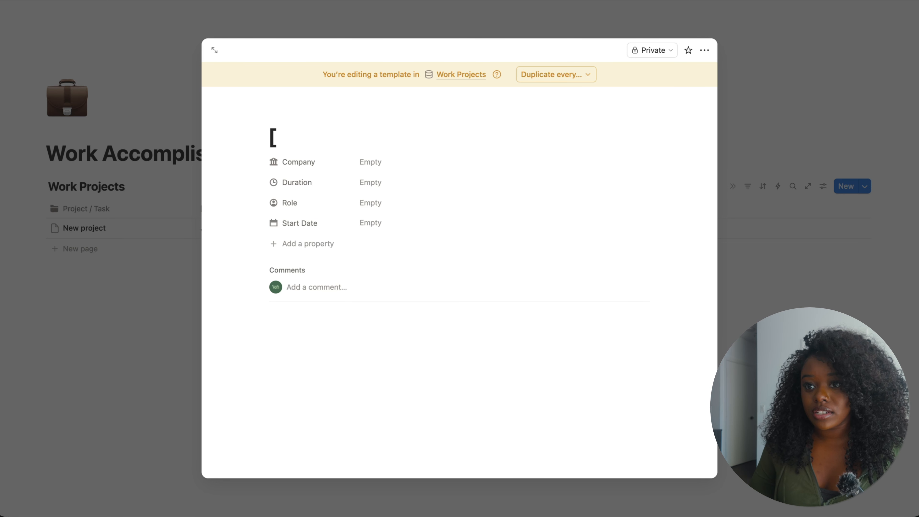
pyautogui.write('new')
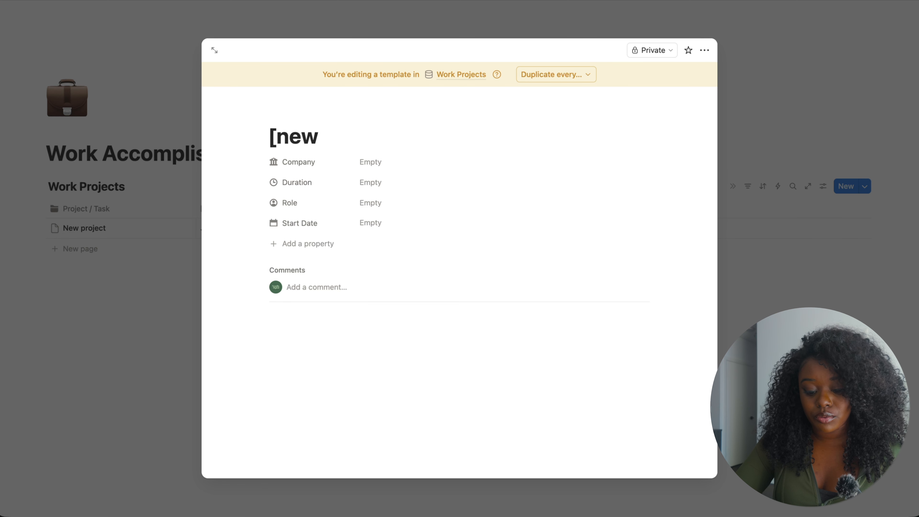
pyautogui.write(' project]')
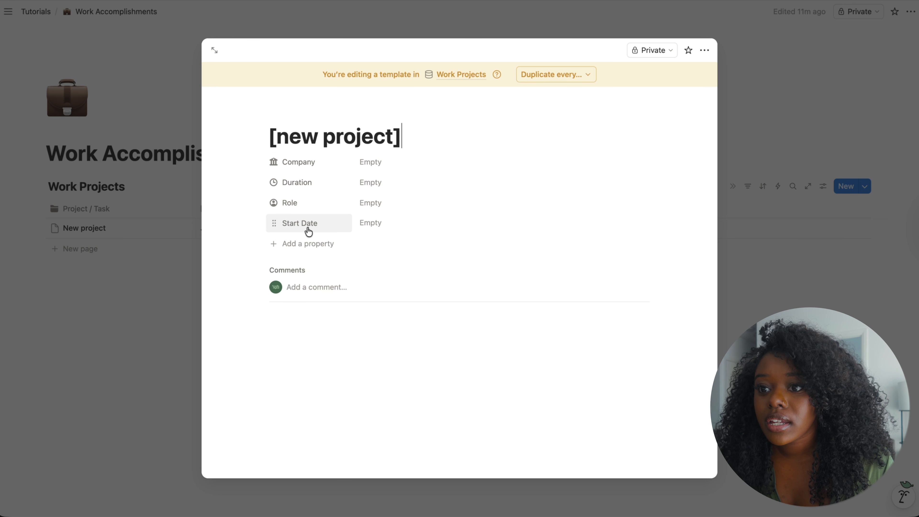
# - Reorder the template's properties to Start Date, Duration, Role, Company
pyautogui.moveTo(314, 223); pyautogui.dragTo(310, 169)
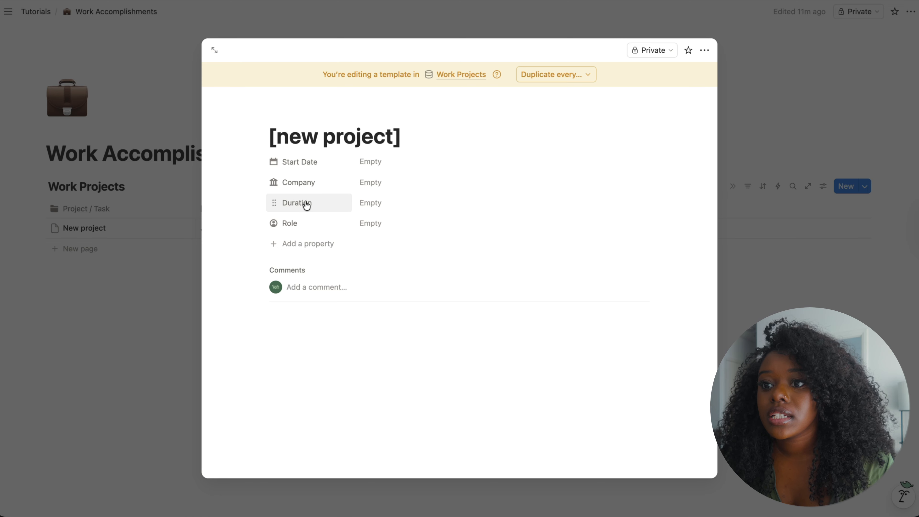
pyautogui.moveTo(303, 203); pyautogui.dragTo(306, 181)
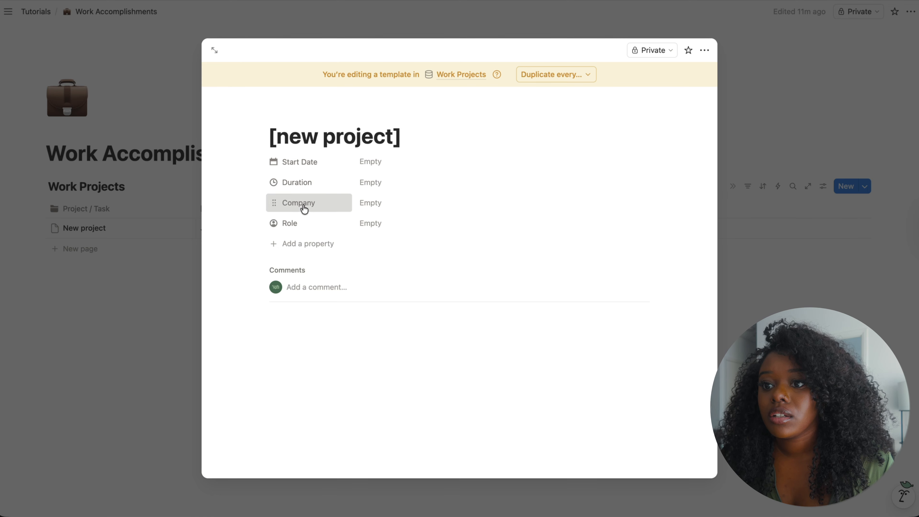
pyautogui.moveTo(303, 205); pyautogui.dragTo(304, 226)
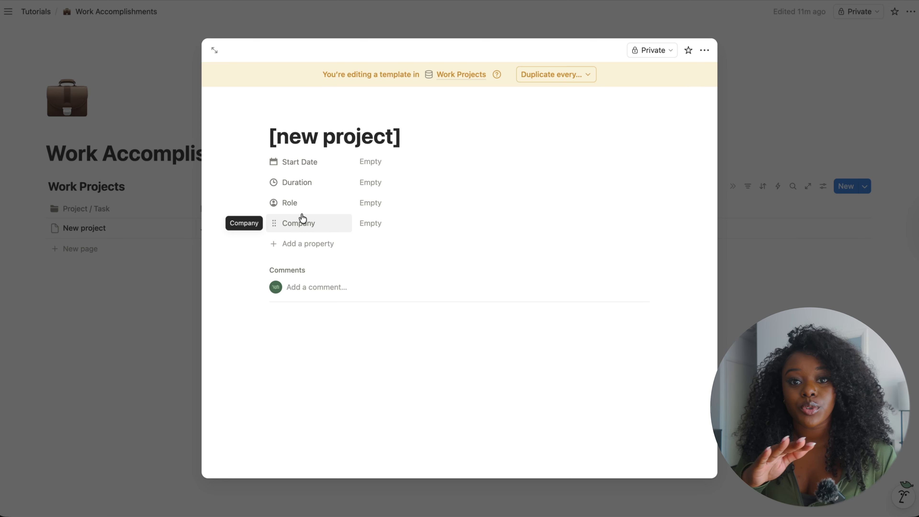
# - Paste the prompt sections Project Objective and Scope & Responsibilities into the template body
pyautogui.click(494, 365)
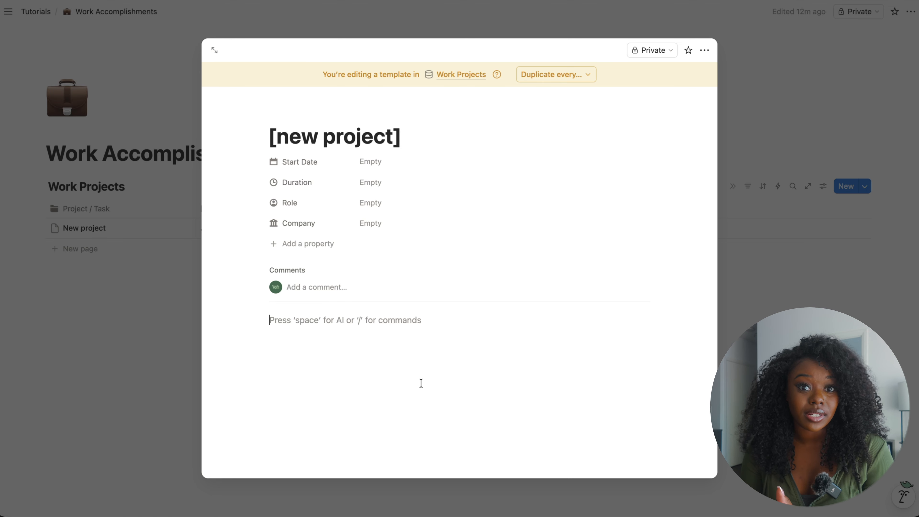
pyautogui.hotkey('ctrl', 'v')
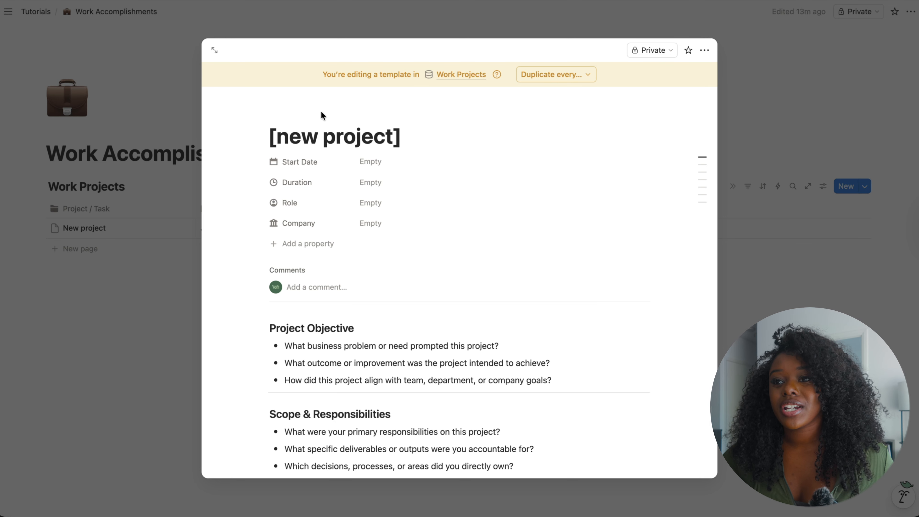
# - Give the [new project] template a grey dash icon
pyautogui.moveTo(305, 106)
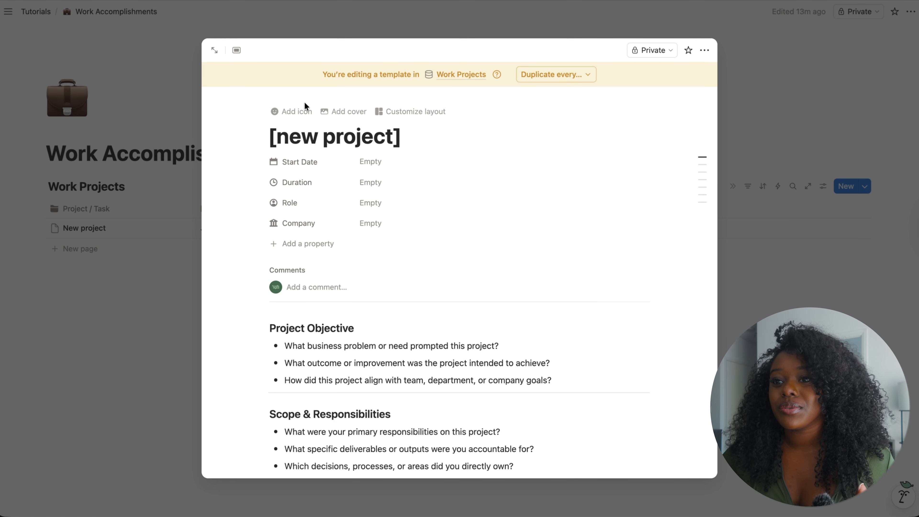
pyautogui.click(289, 113)
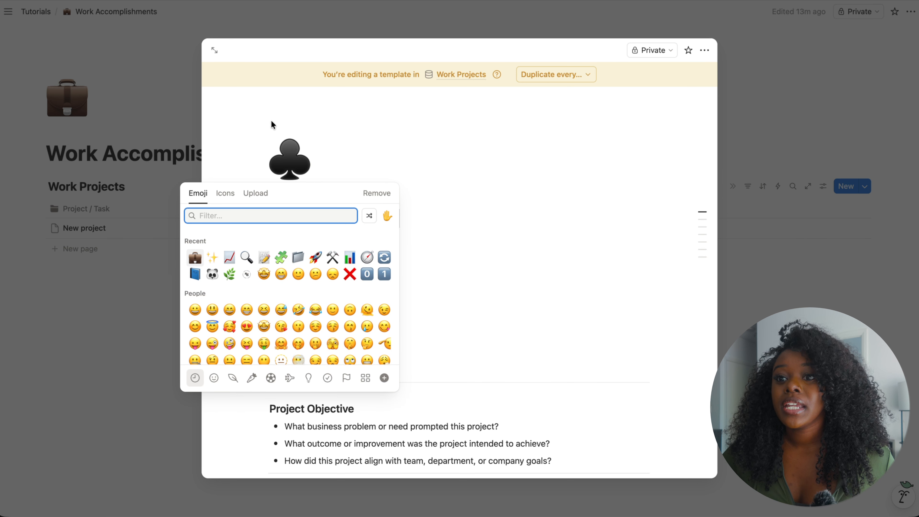
pyautogui.click(224, 200)
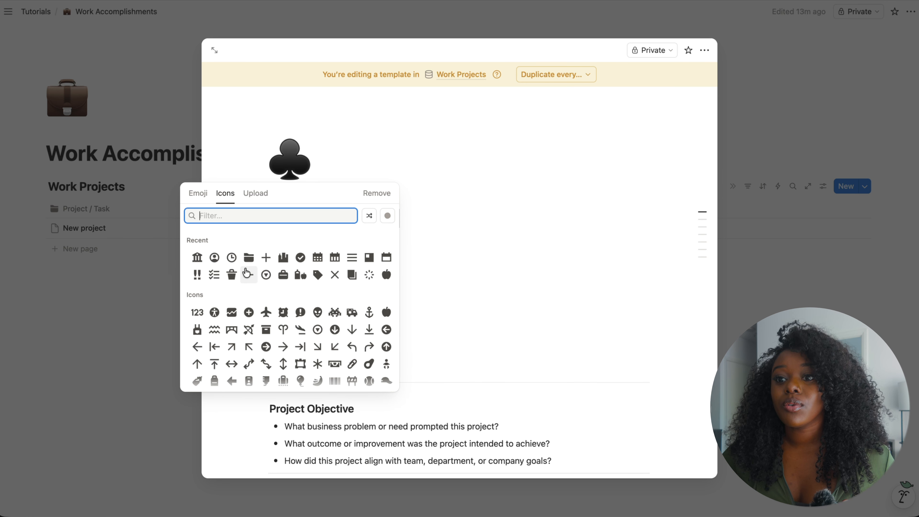
pyautogui.click(249, 276)
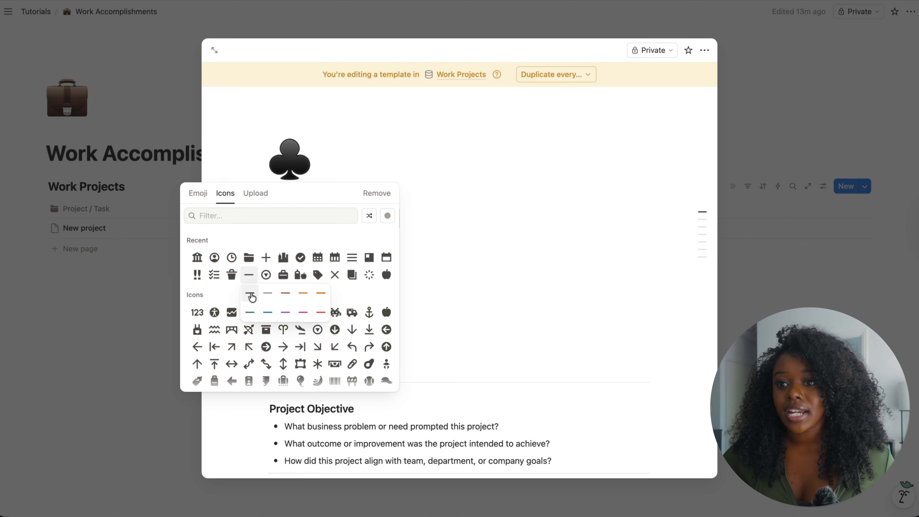
pyautogui.click(250, 295)
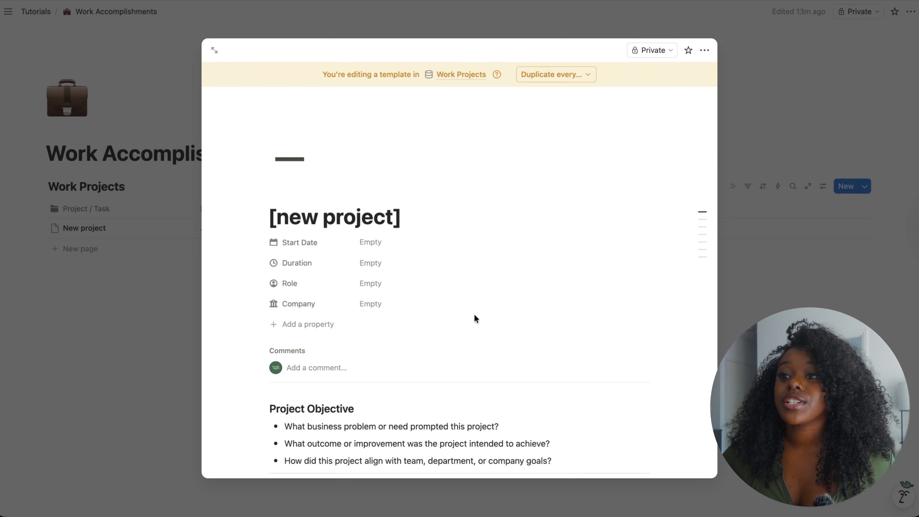
# - Set the [new project] template as the default for all views in Work Projects
pyautogui.click(802, 97)
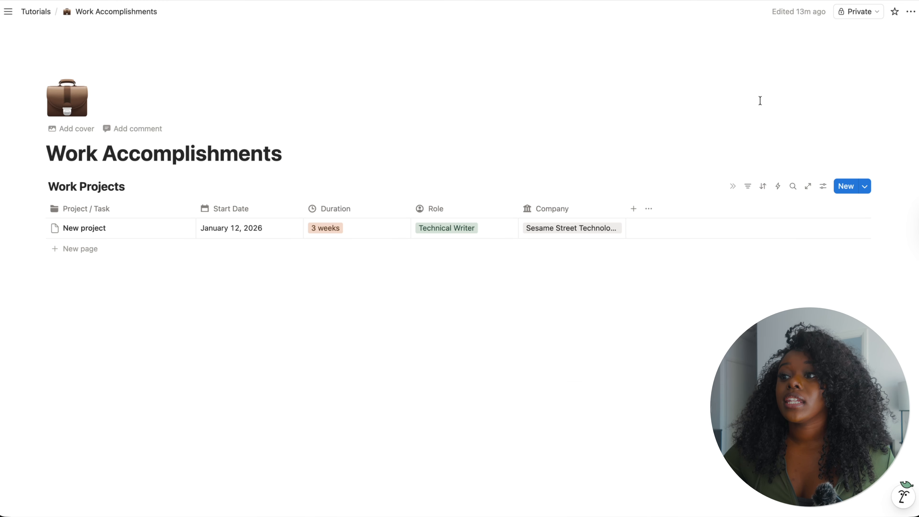
pyautogui.click(864, 188)
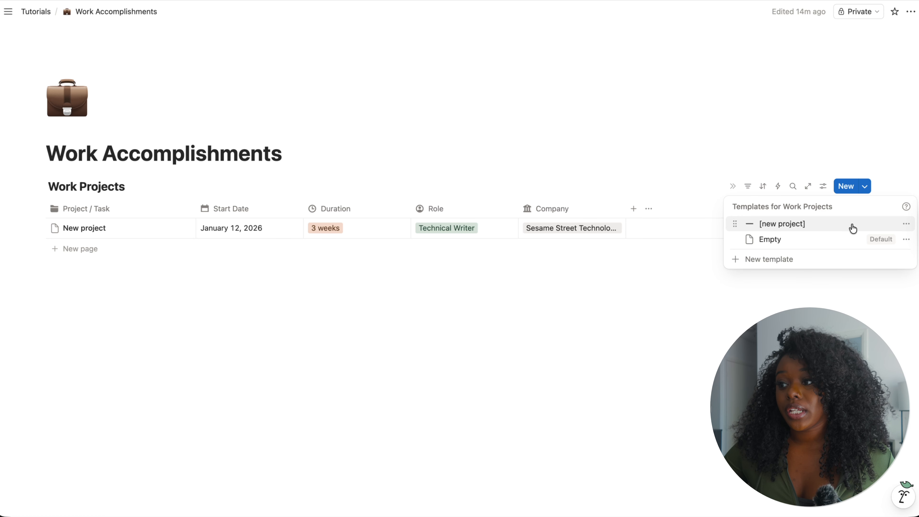
pyautogui.click(906, 226)
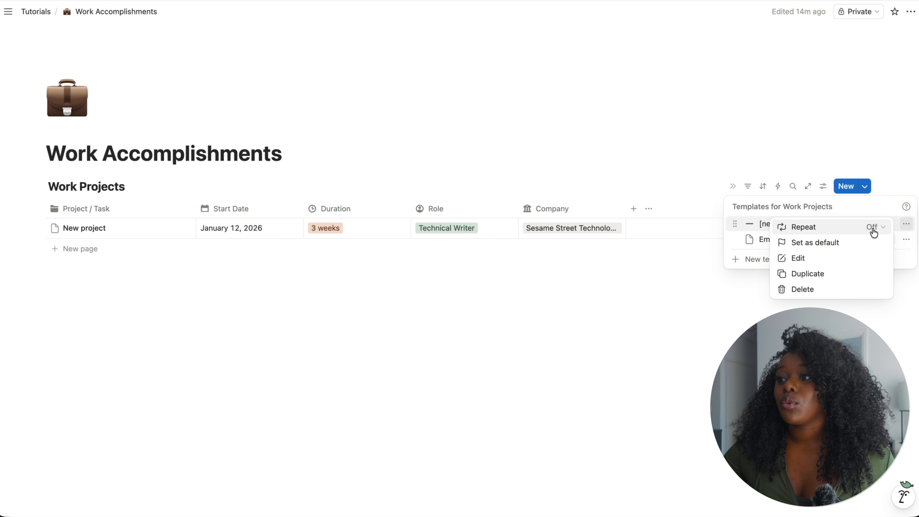
pyautogui.click(795, 247)
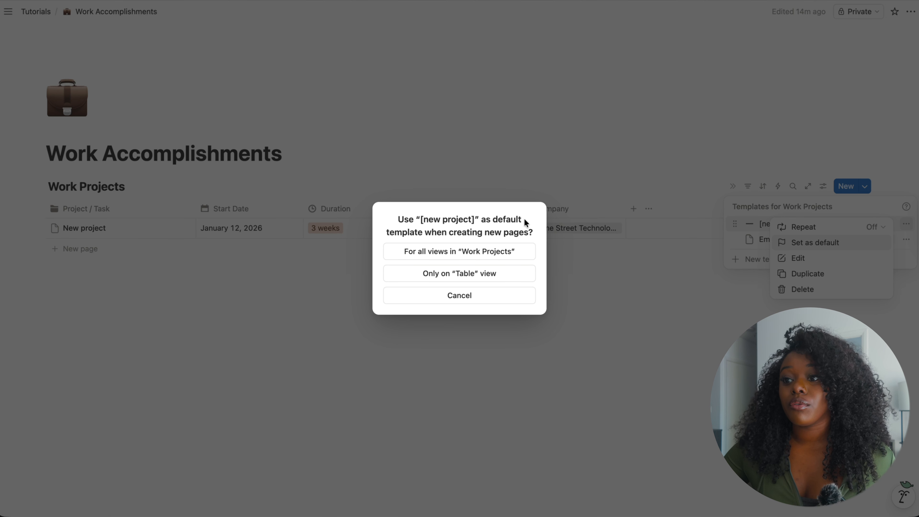
pyautogui.click(480, 253)
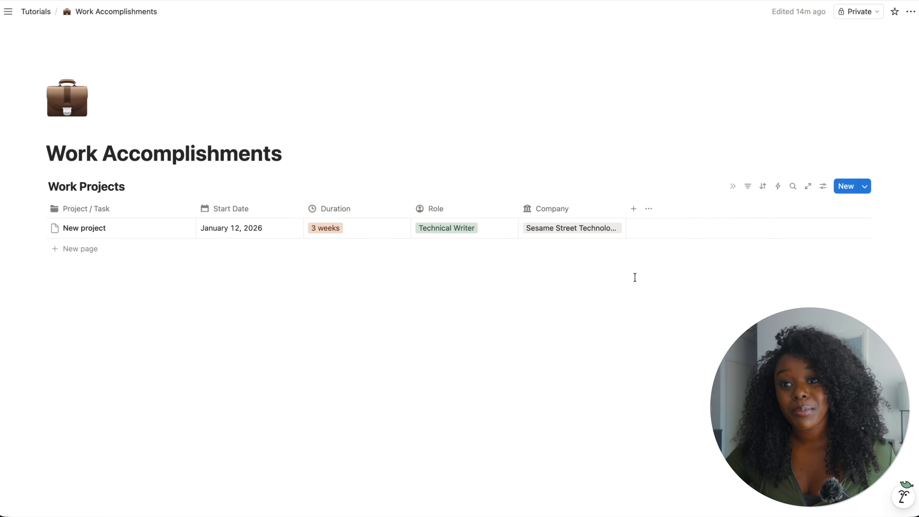
# - Add a new row from the default template, preview it in side peek, and close it
pyautogui.click(77, 250)
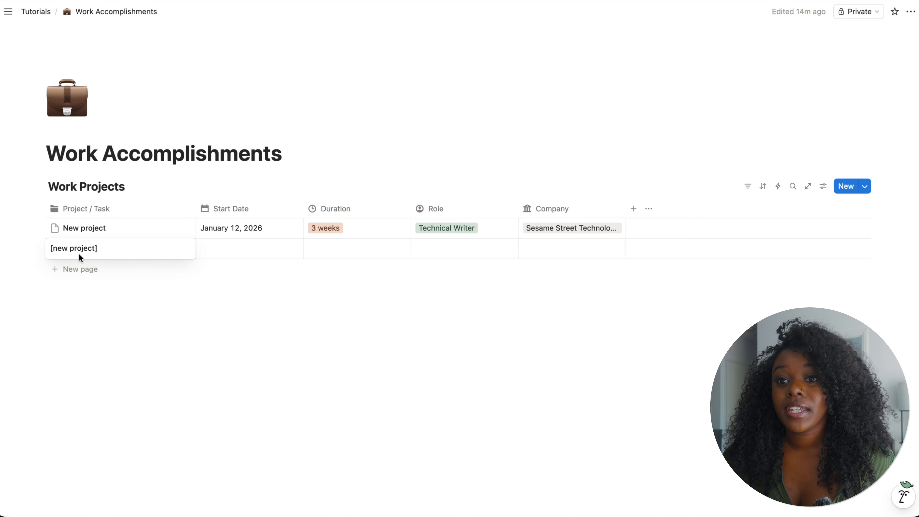
pyautogui.press('Escape')
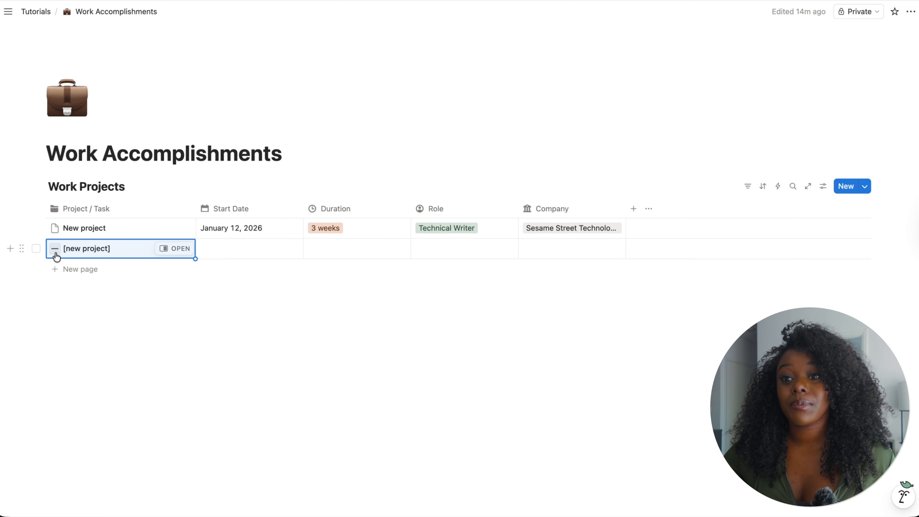
pyautogui.click(174, 249)
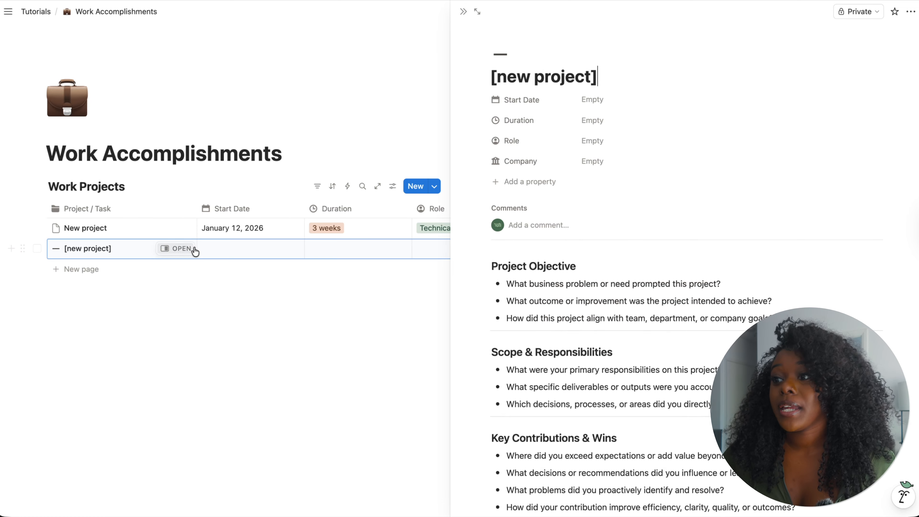
pyautogui.scroll(-3, 706, 327)
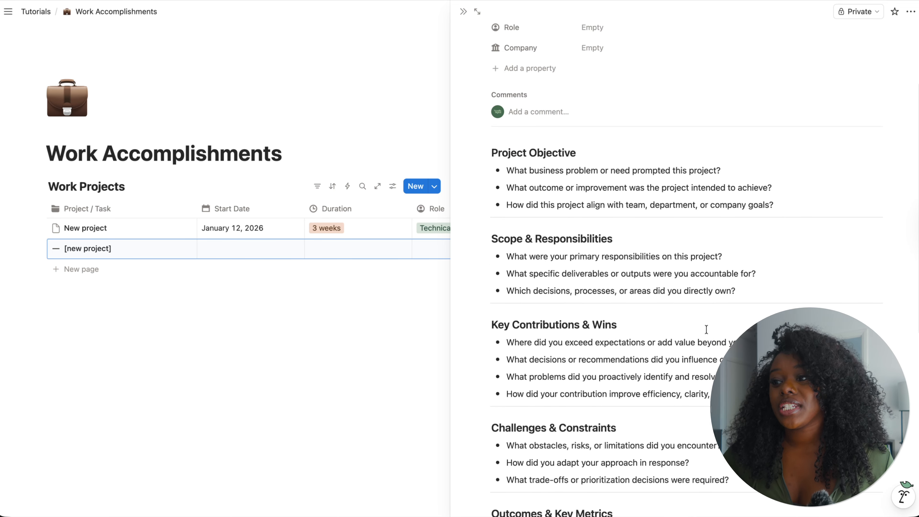
pyautogui.scroll(-8, 707, 328)
pyautogui.scroll(11, 709, 328)
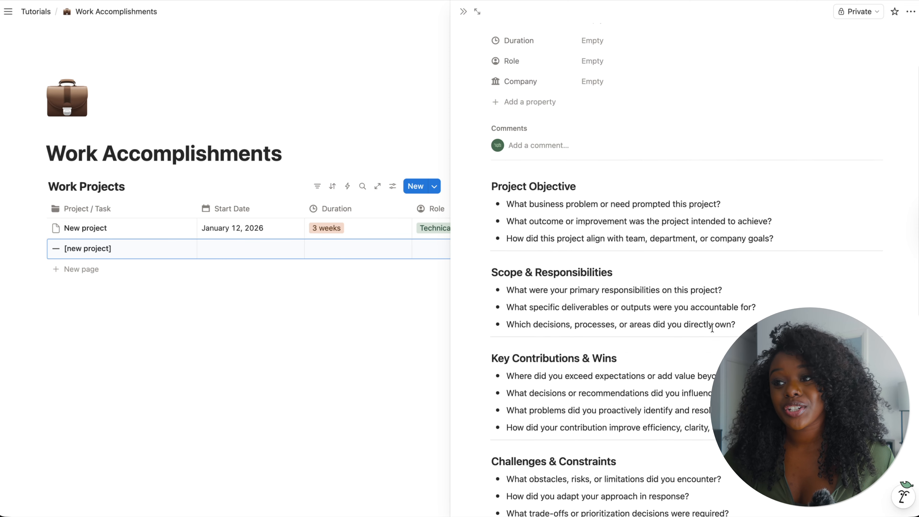
pyautogui.scroll(3, 712, 327)
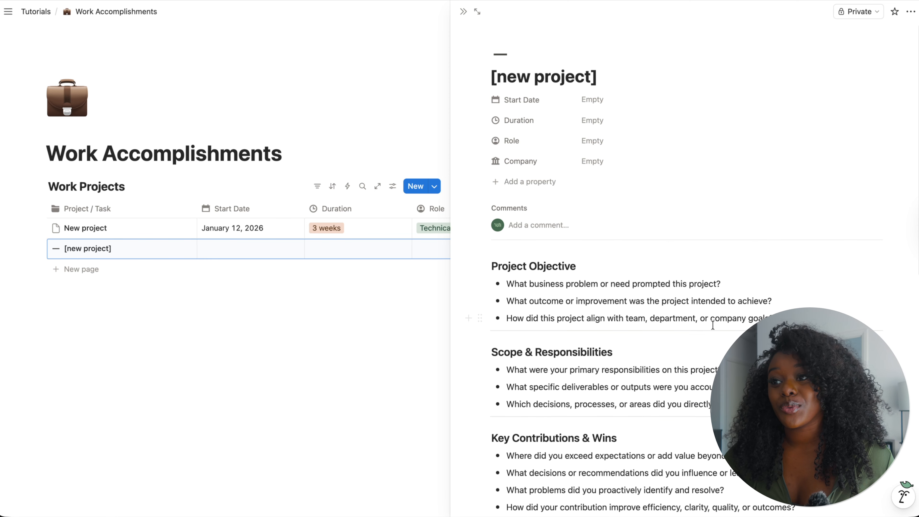
pyautogui.click(461, 14)
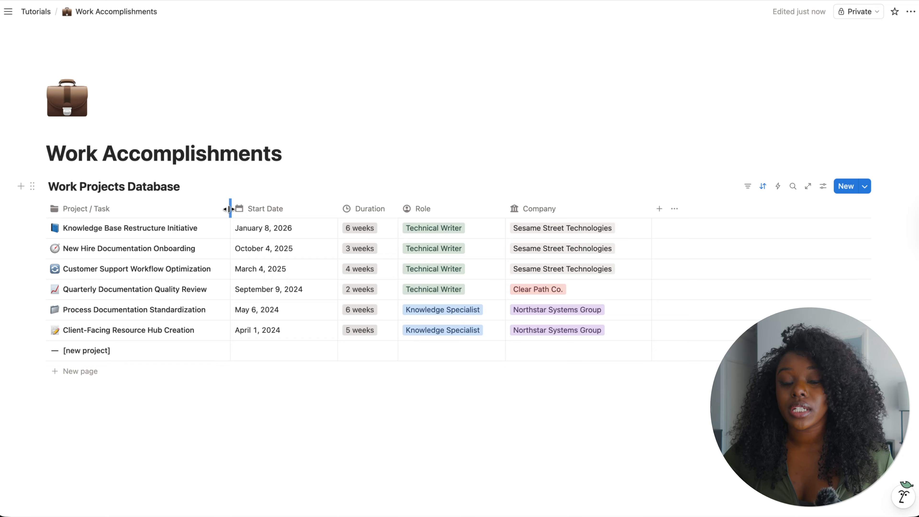
# - Adjust the table's column widths, widening Project / Task and narrowing Start Date and Company
pyautogui.moveTo(230, 209); pyautogui.dragTo(237, 229)
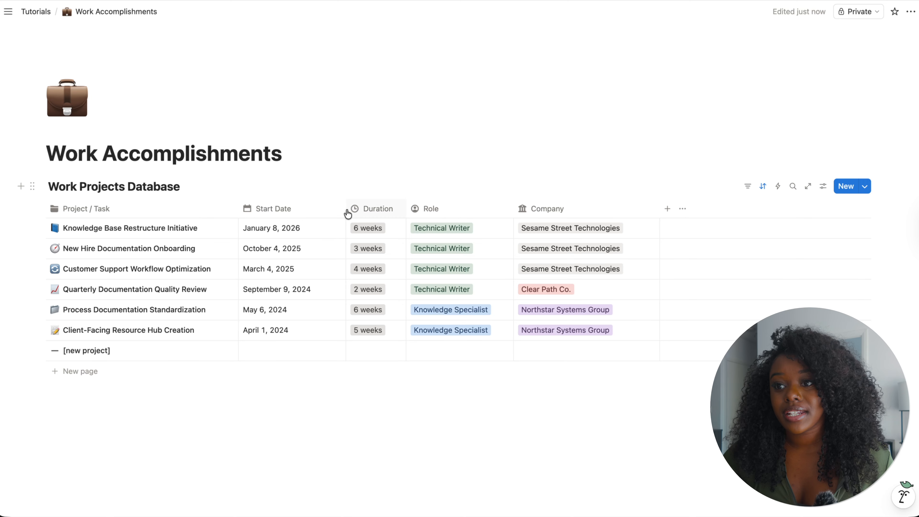
pyautogui.moveTo(346, 210); pyautogui.dragTo(331, 210)
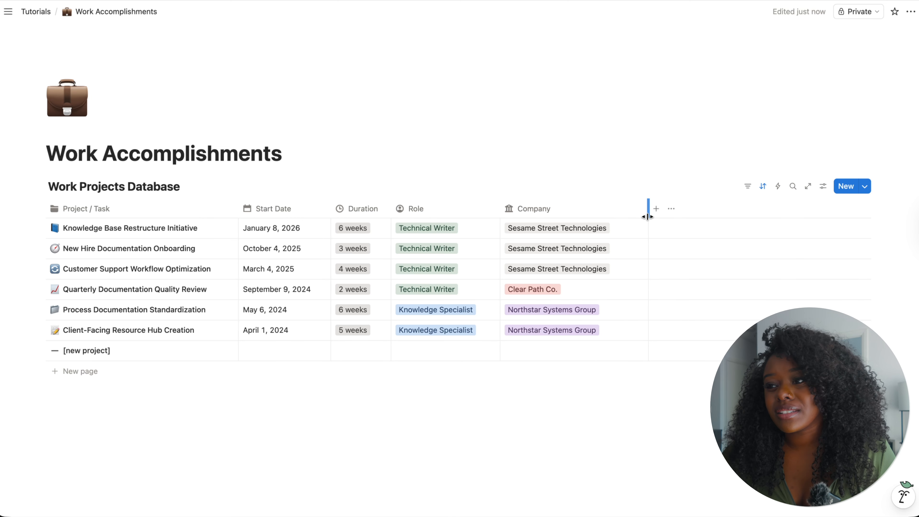
pyautogui.moveTo(647, 216); pyautogui.dragTo(638, 218)
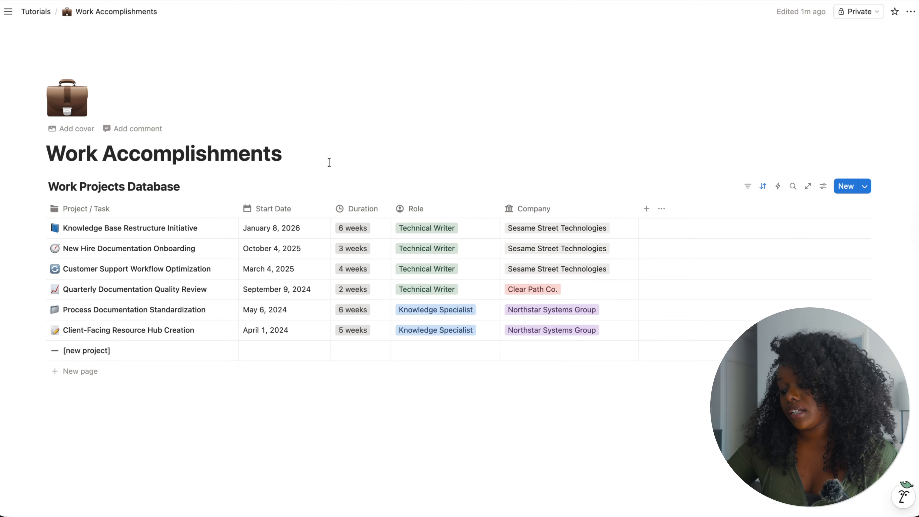
# - Insert a button above the database named Add new project with a plus icon
pyautogui.press('Return')
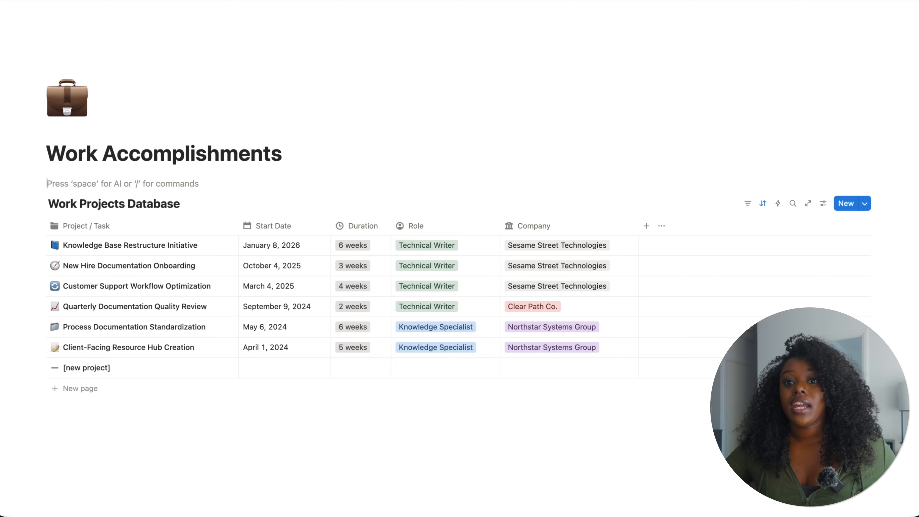
pyautogui.write('/butt')
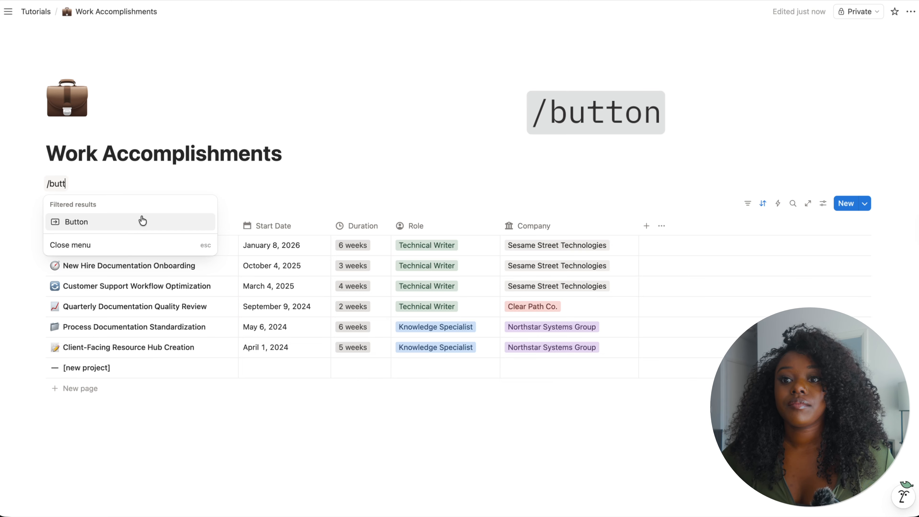
pyautogui.click(140, 222)
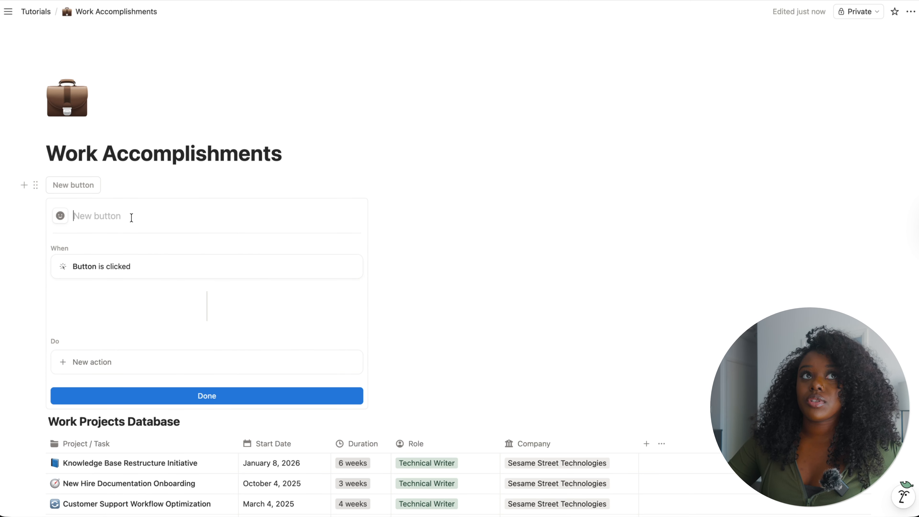
pyautogui.write('Add ')
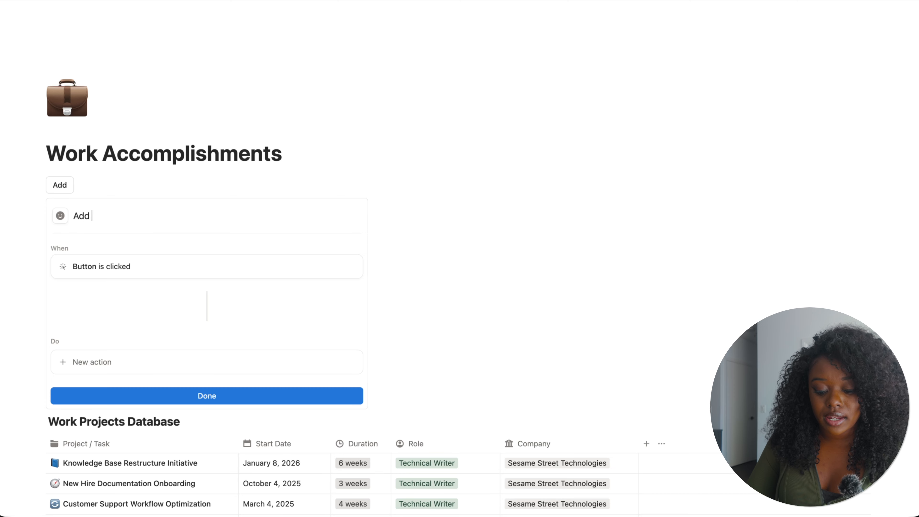
pyautogui.write('new project')
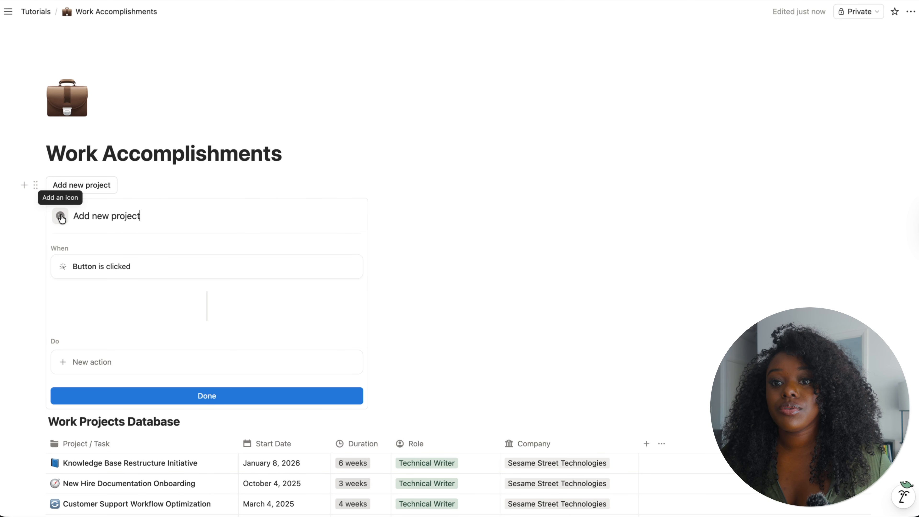
pyautogui.click(61, 217)
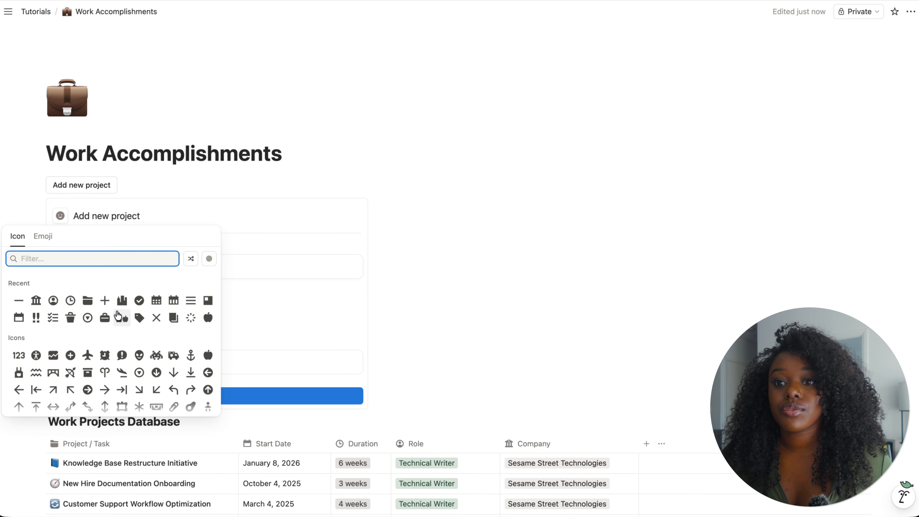
pyautogui.click(105, 302)
pyautogui.click(106, 319)
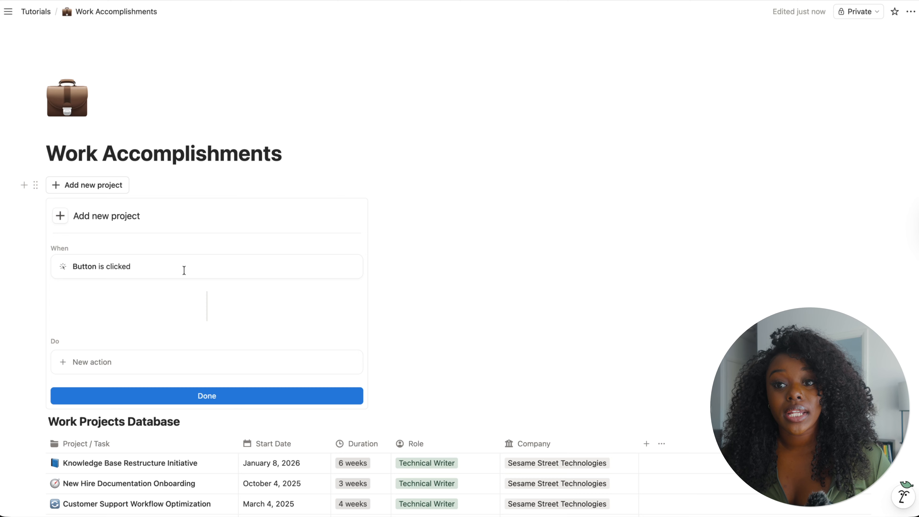
# - Add a button action that adds a page to Work Projects as [new project], removing the Project / Task property edit
pyautogui.scroll(-4, 224, 337)
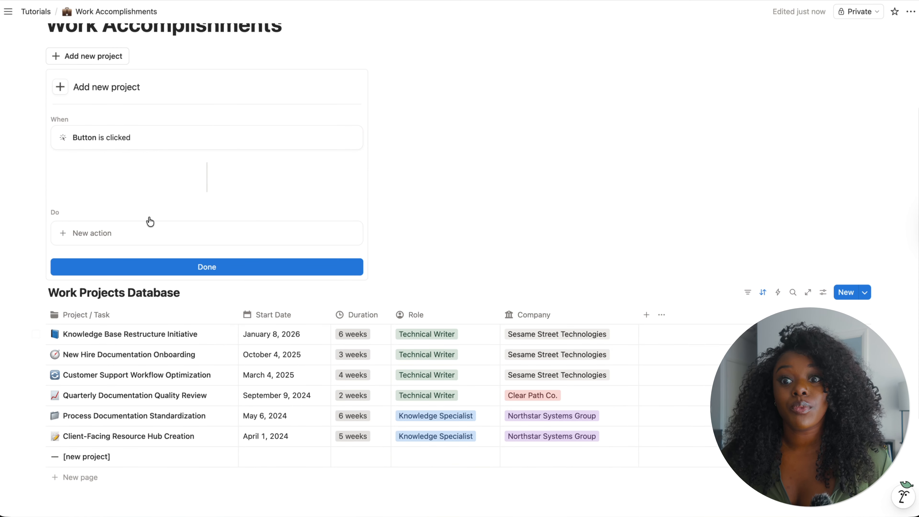
pyautogui.click(129, 233)
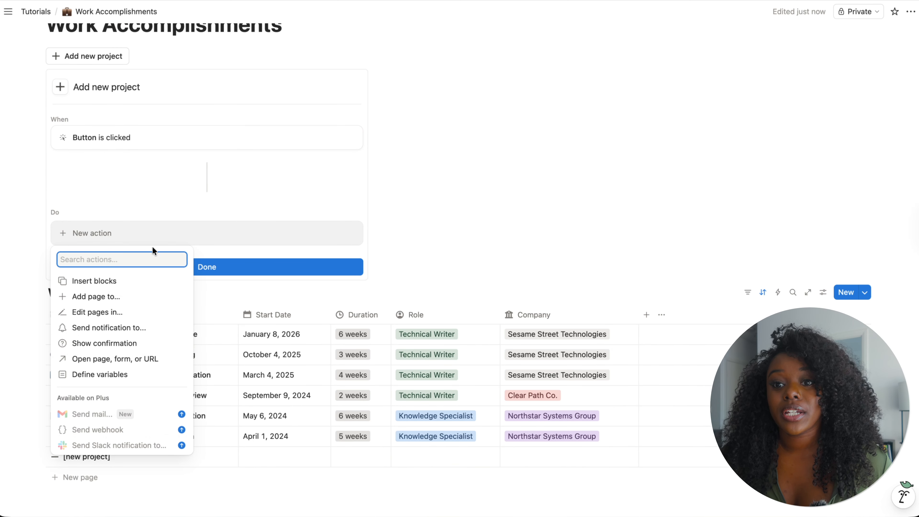
pyautogui.click(126, 300)
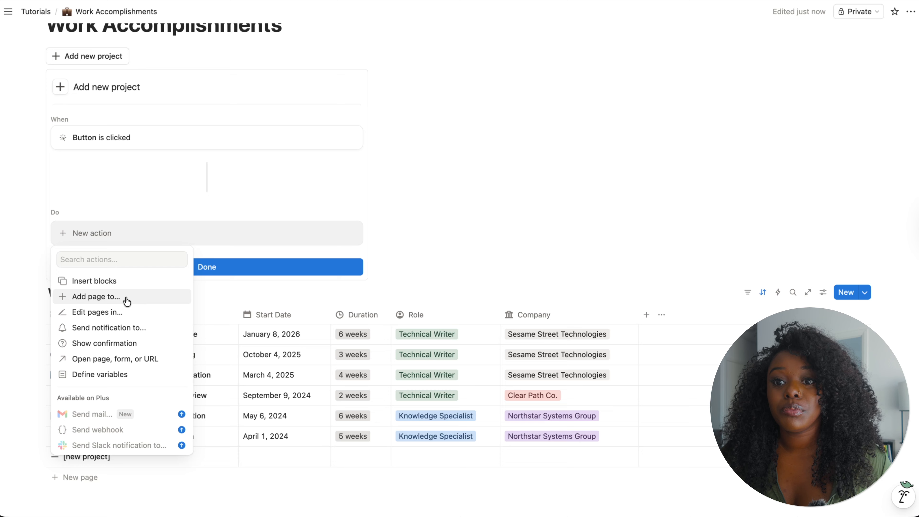
pyautogui.click(179, 233)
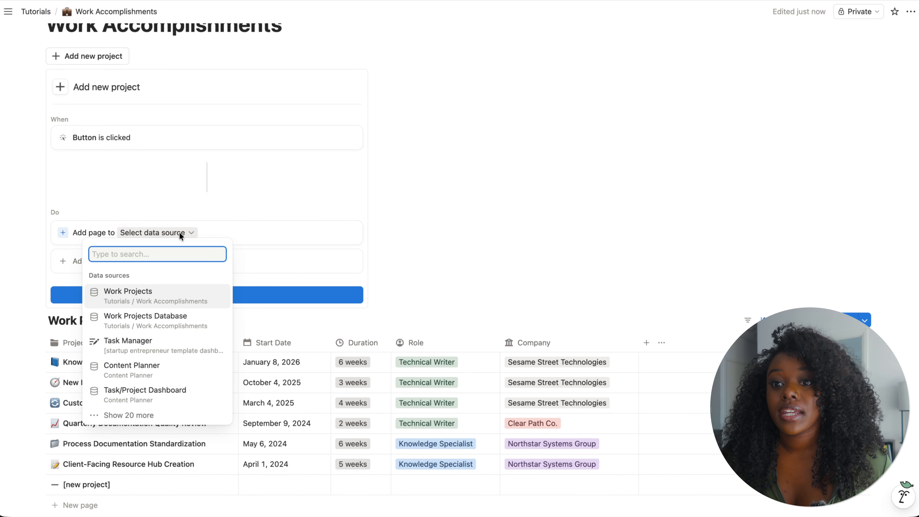
pyautogui.click(159, 300)
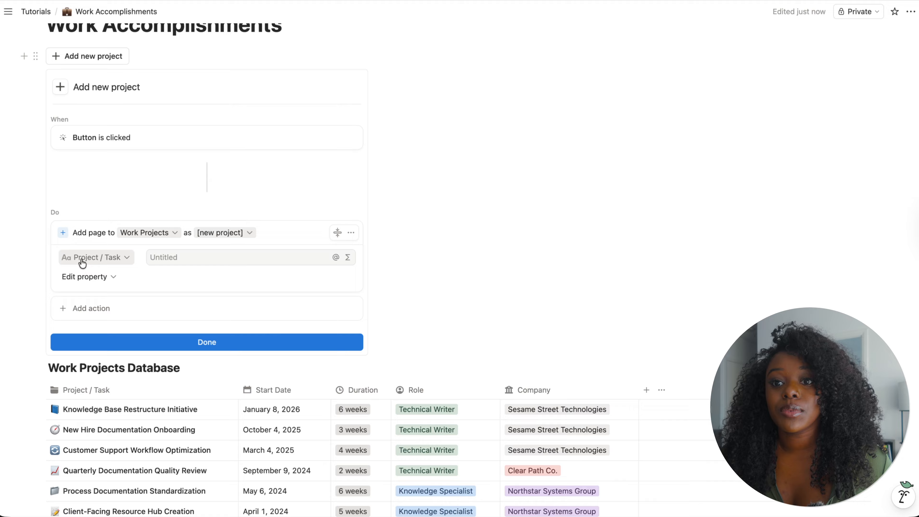
pyautogui.click(101, 259)
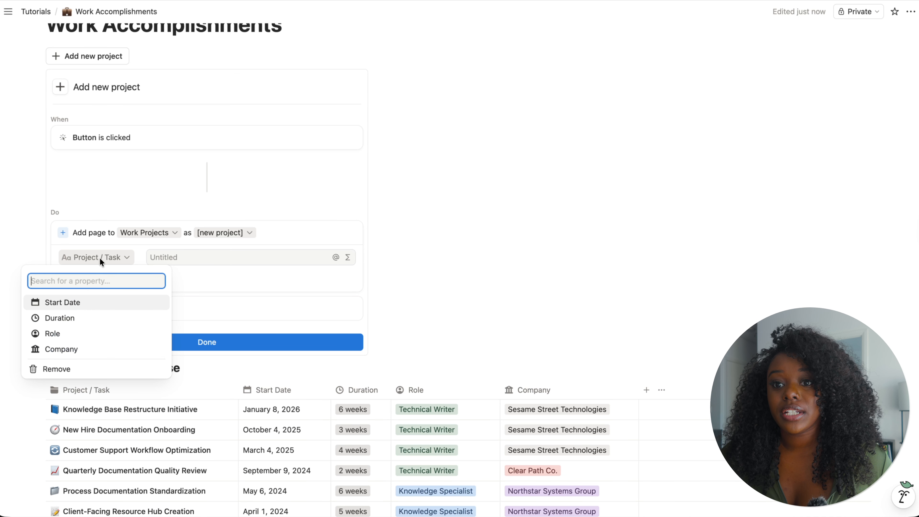
pyautogui.click(84, 371)
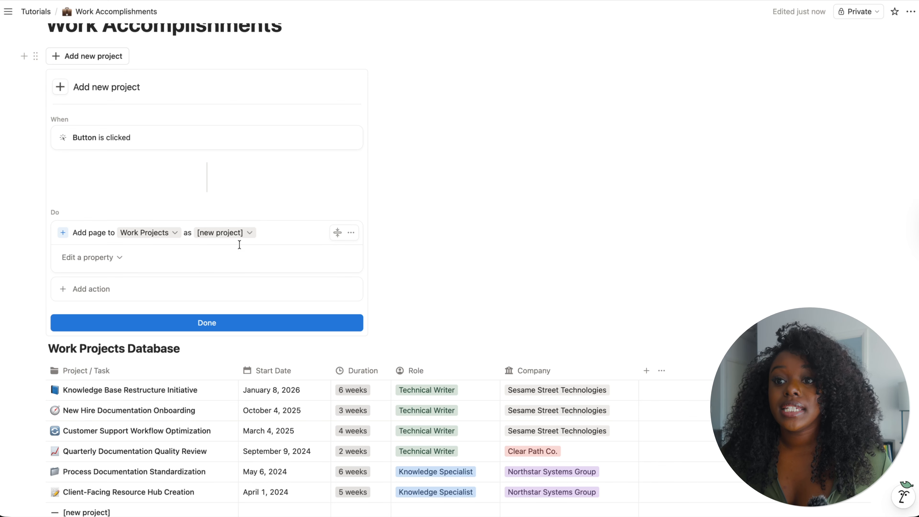
# - Add a second button action that opens the Page added in Center peek, then finish editing the button
pyautogui.click(161, 290)
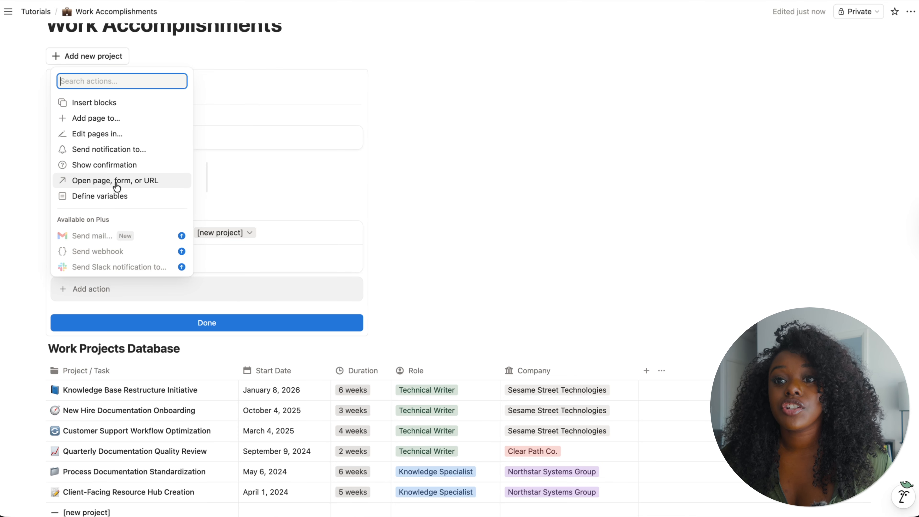
pyautogui.click(134, 180)
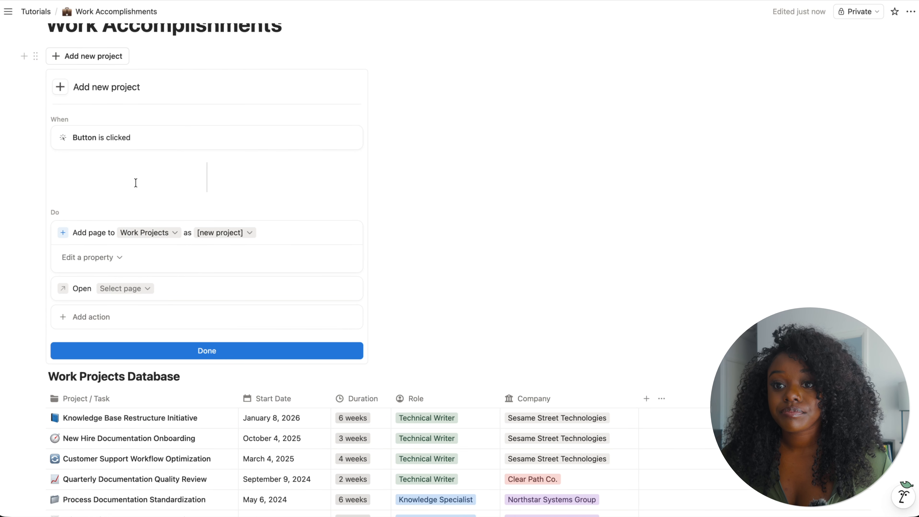
pyautogui.click(141, 289)
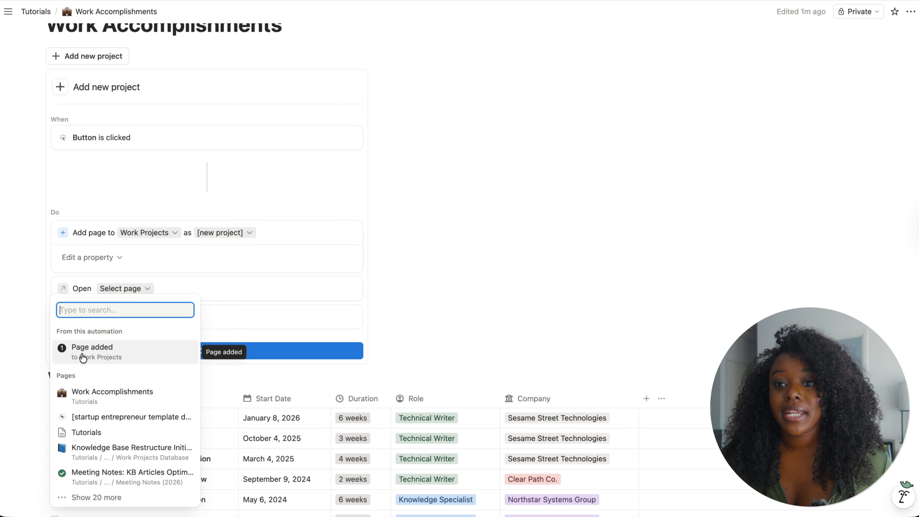
pyautogui.click(129, 354)
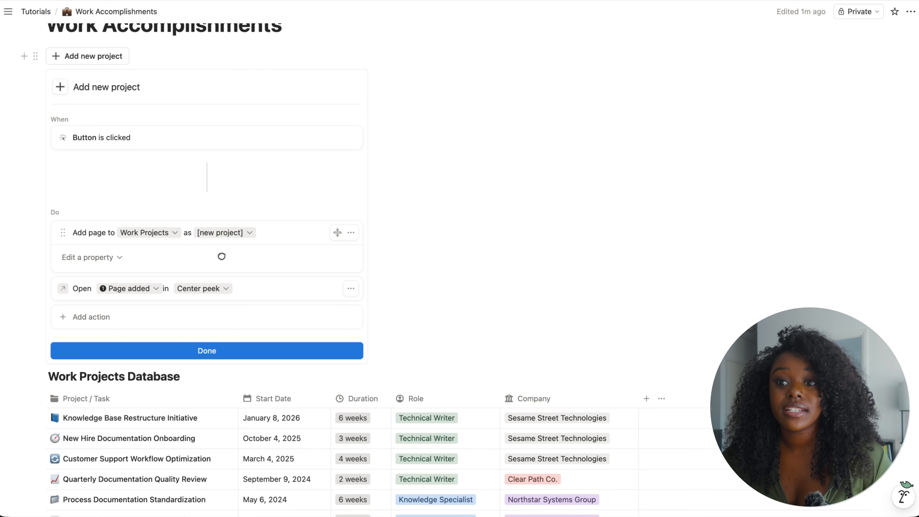
pyautogui.click(213, 288)
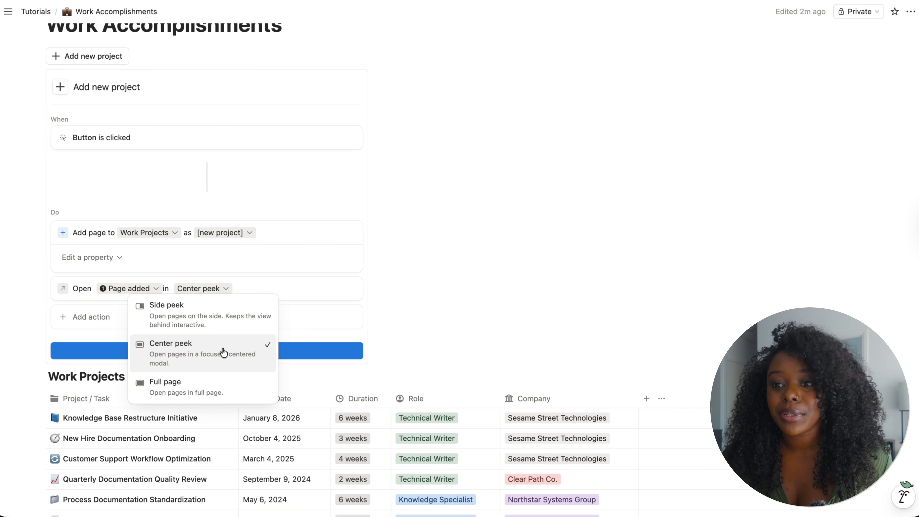
pyautogui.click(287, 321)
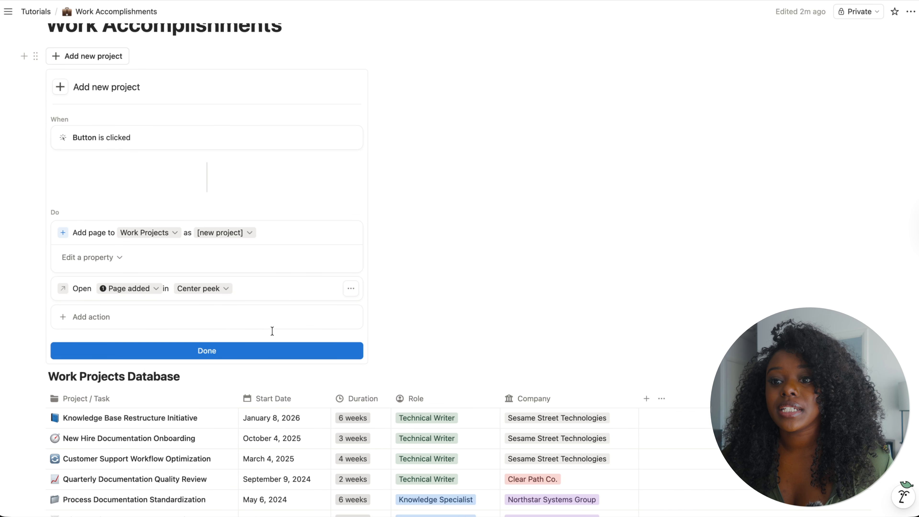
pyautogui.click(205, 351)
# - Use the Add new project button to create a new project page and view it
pyautogui.scroll(2, 392, 470)
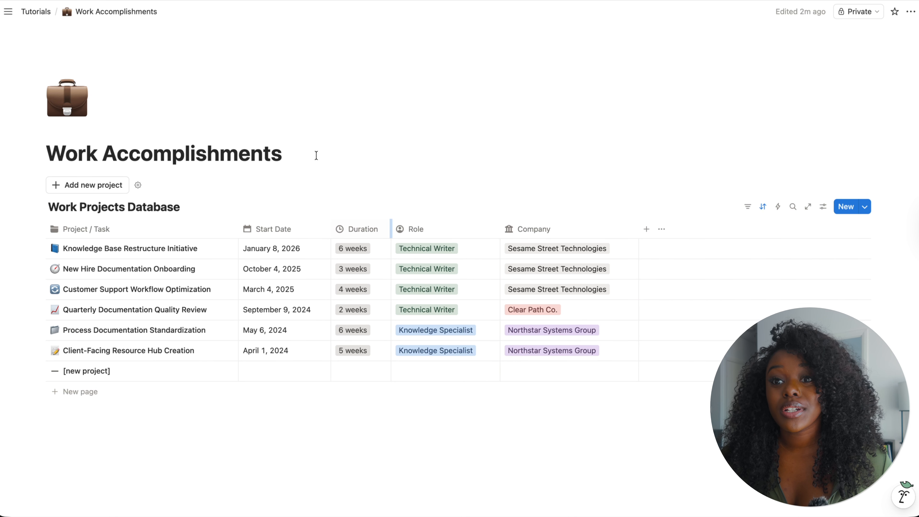
pyautogui.click(97, 189)
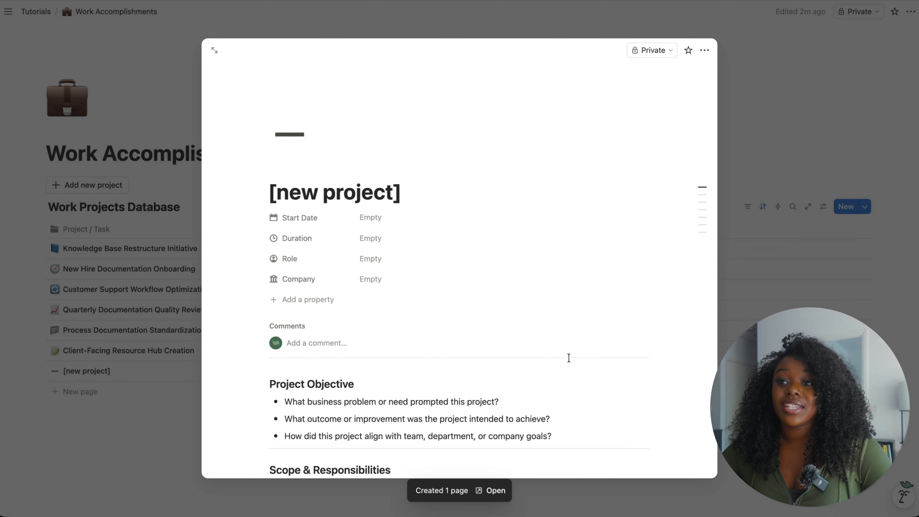
pyautogui.scroll(-3, 563, 349)
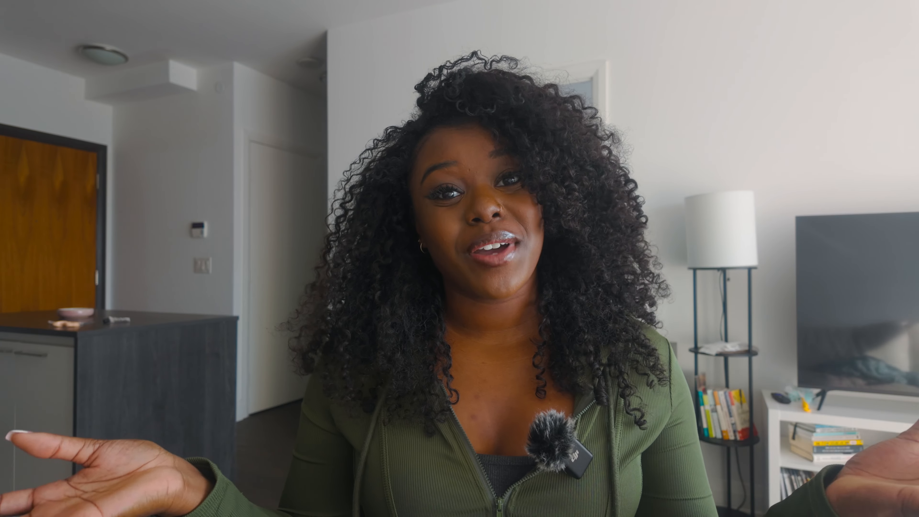